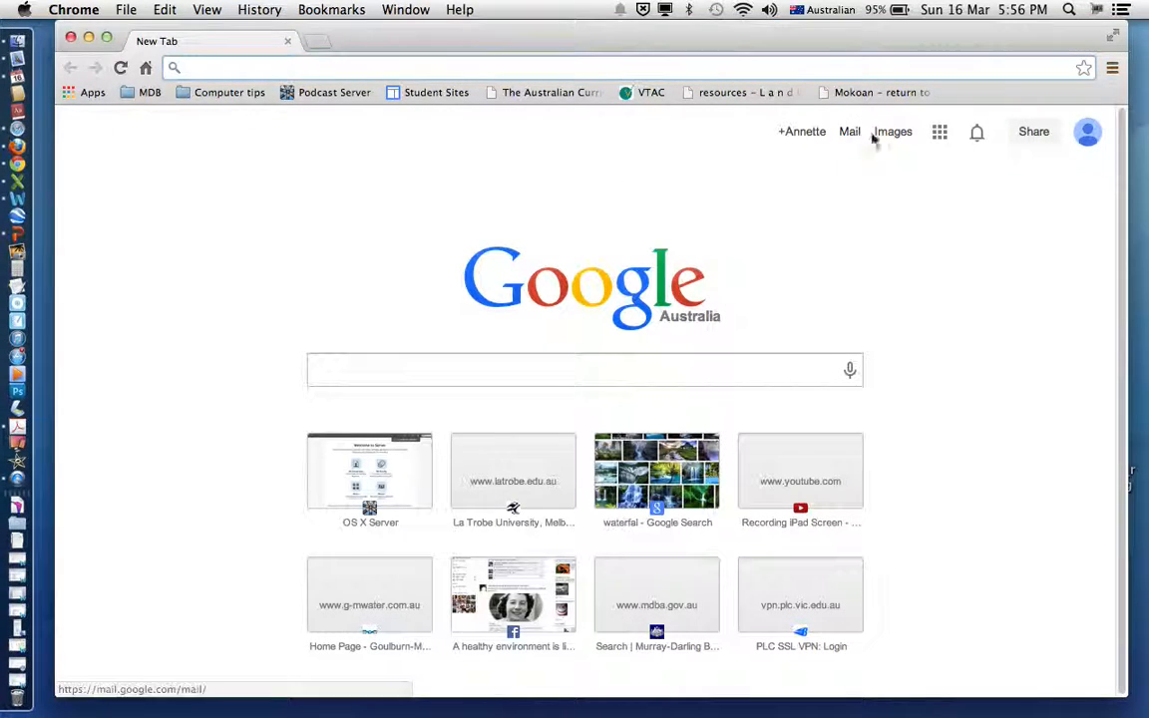
# Go to Google Sites and open the GBC & SIR_Fieldwork_Report site.
pyautogui.click(940, 135)
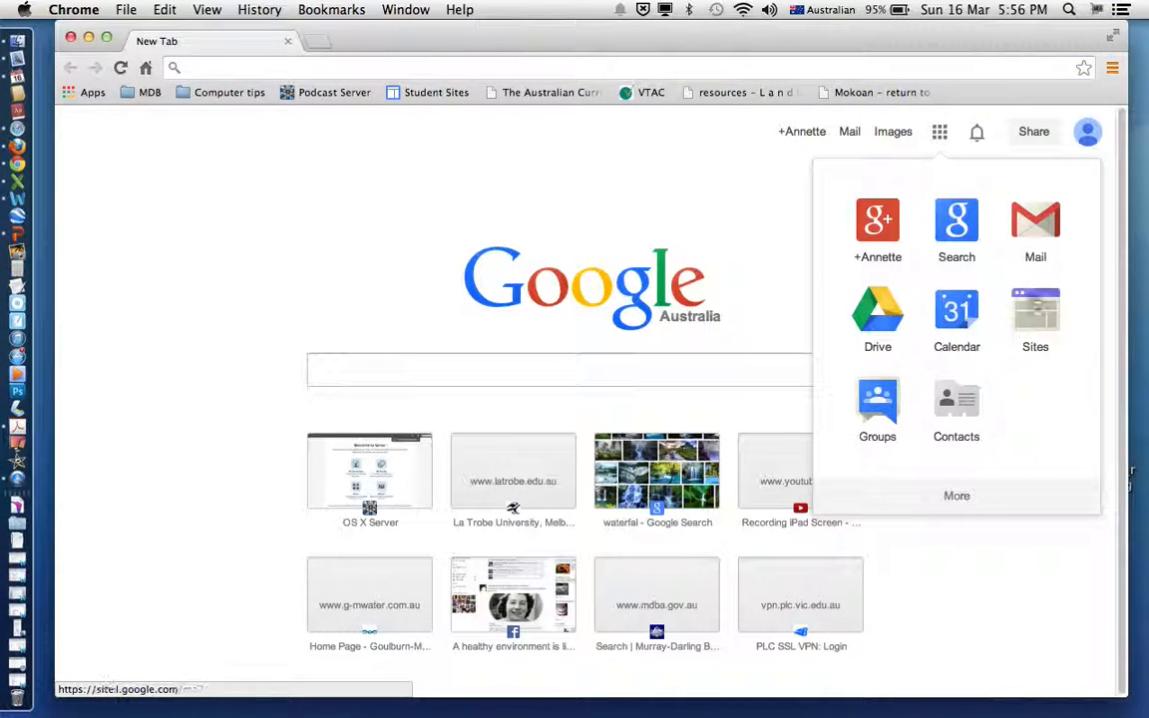
pyautogui.click(1038, 317)
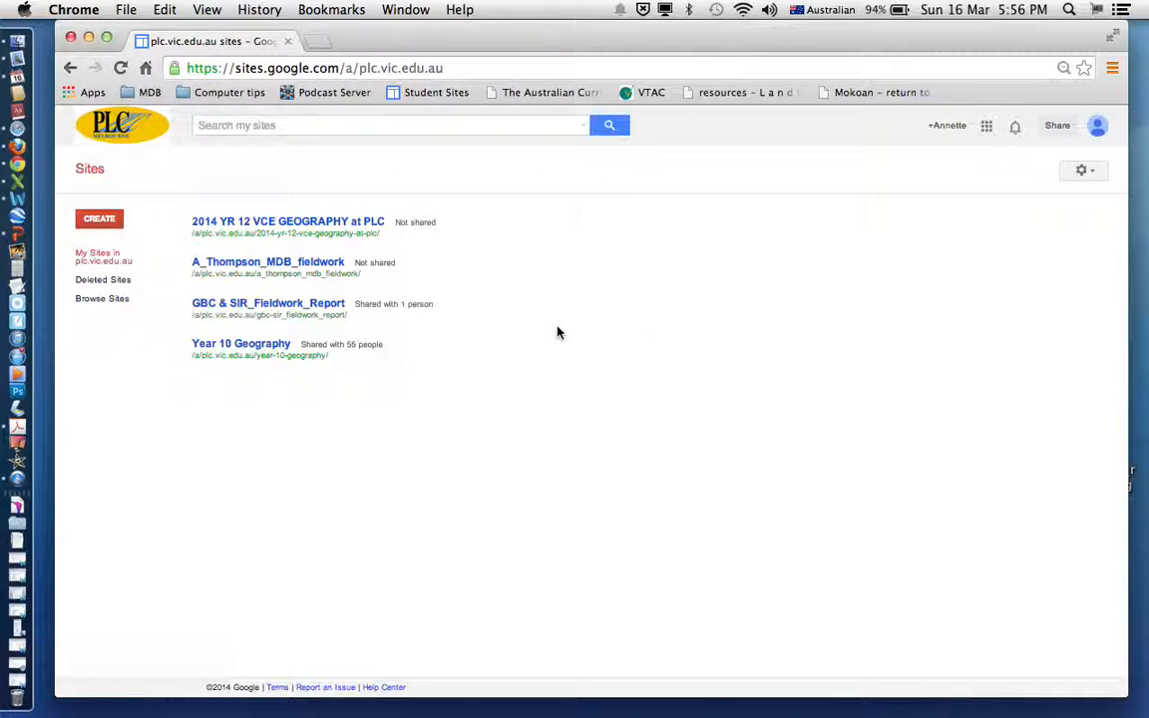
pyautogui.click(235, 309)
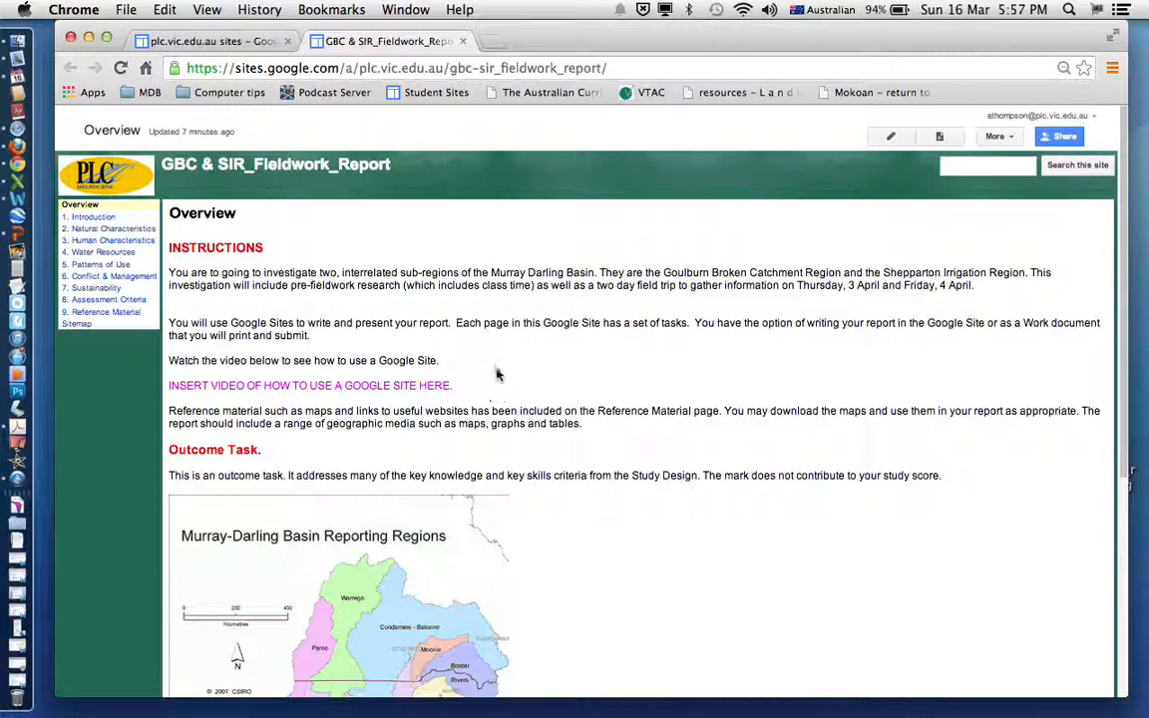
# Look through the site's Introduction, Assessment Criteria and Reference Material pages.
pyautogui.click(101, 222)
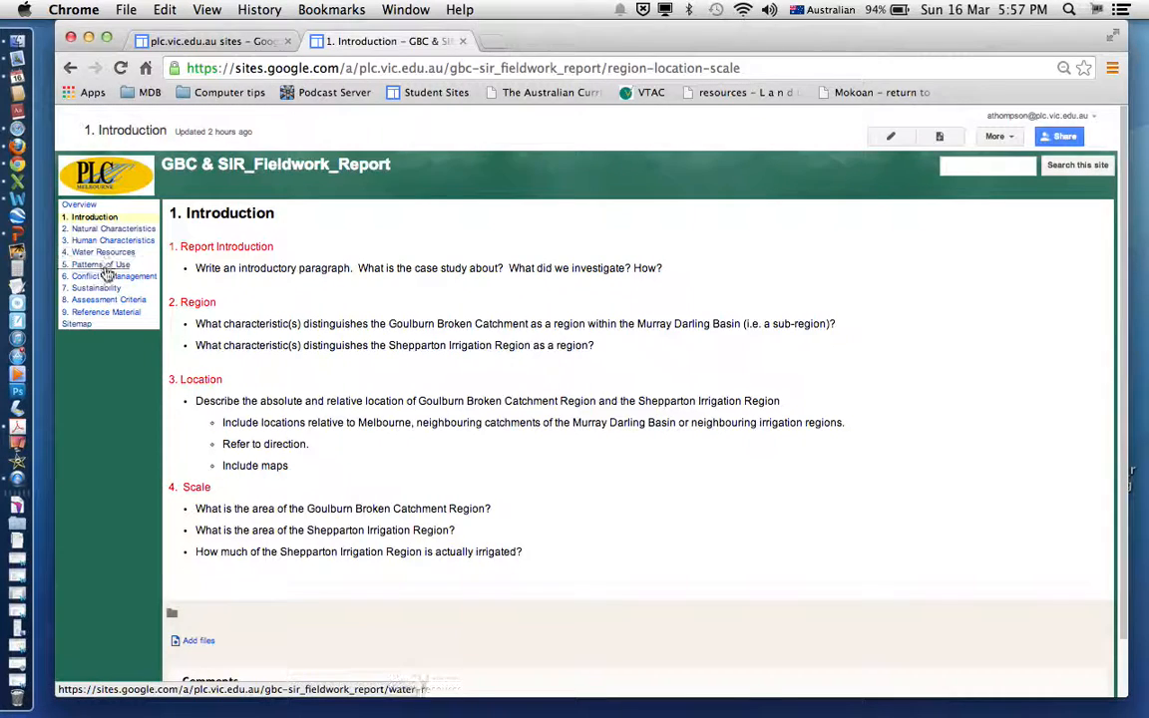
pyautogui.click(111, 301)
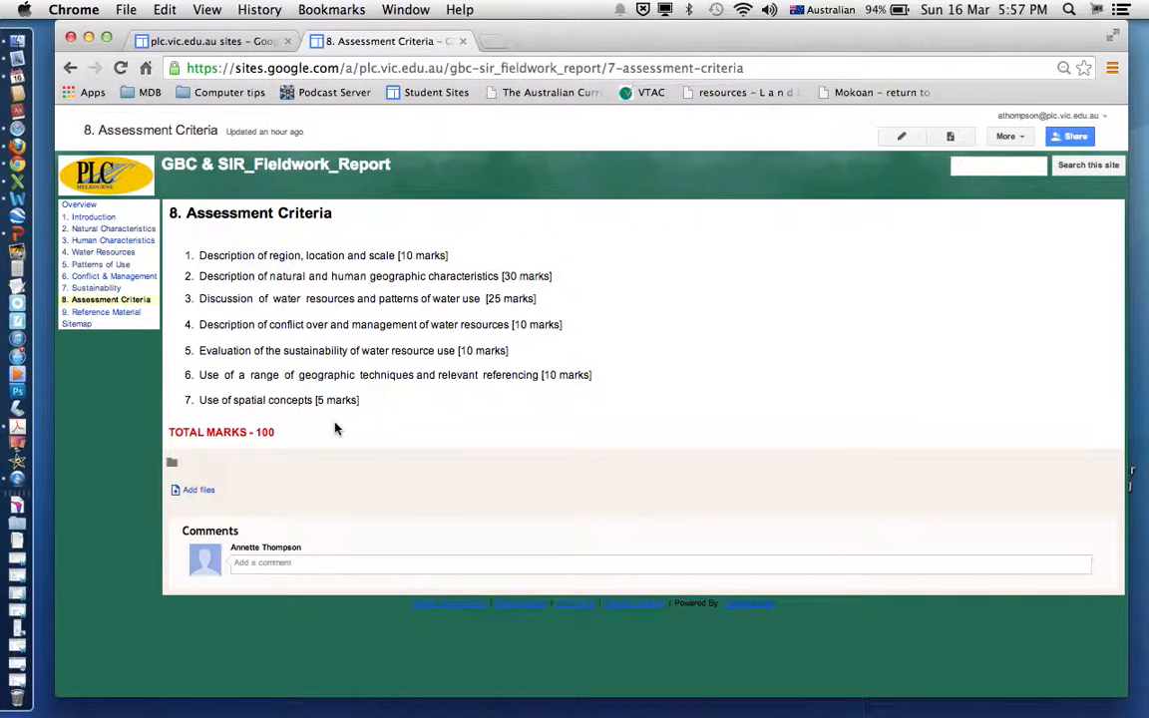
pyautogui.click(127, 315)
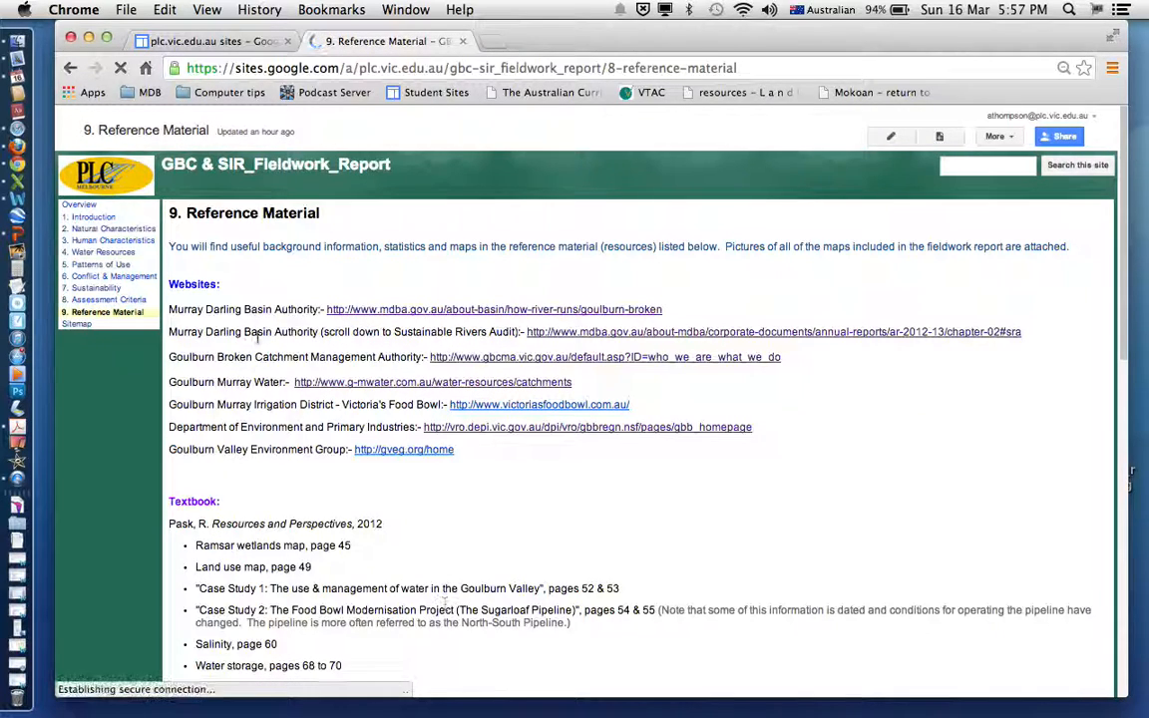
# Open the Natural Characteristics page for editing and delete its red opening sentence about rainfall and relief.
pyautogui.click(135, 233)
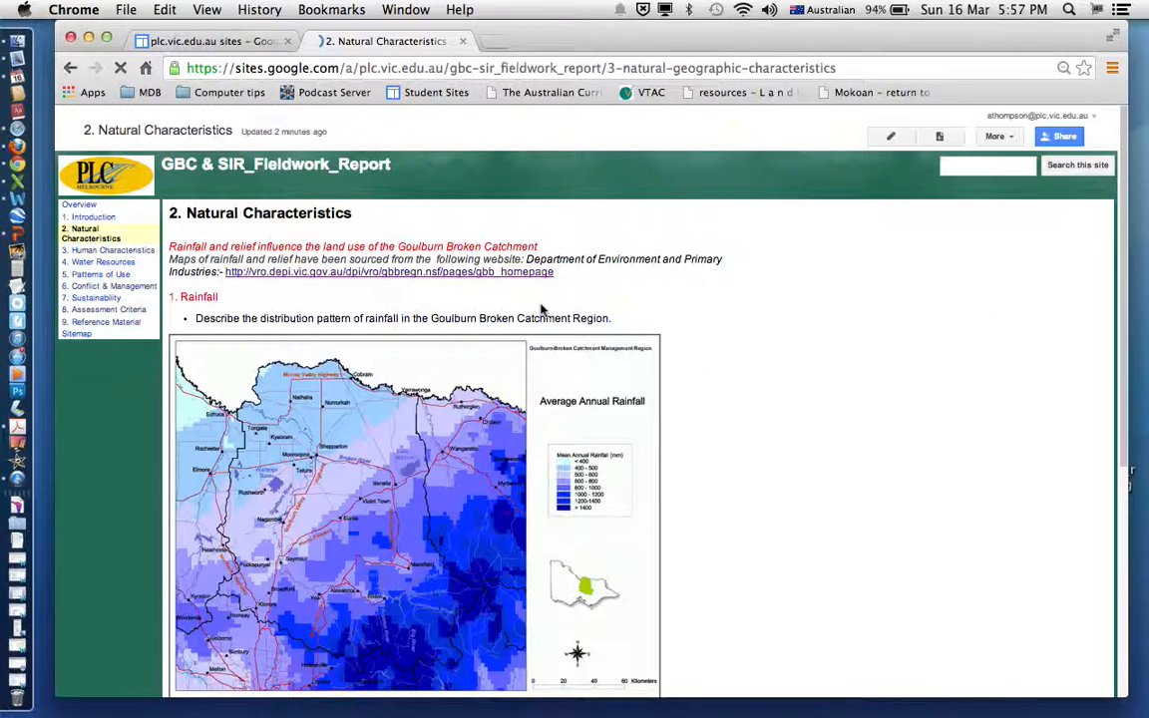
pyautogui.scroll(-1, 542, 310)
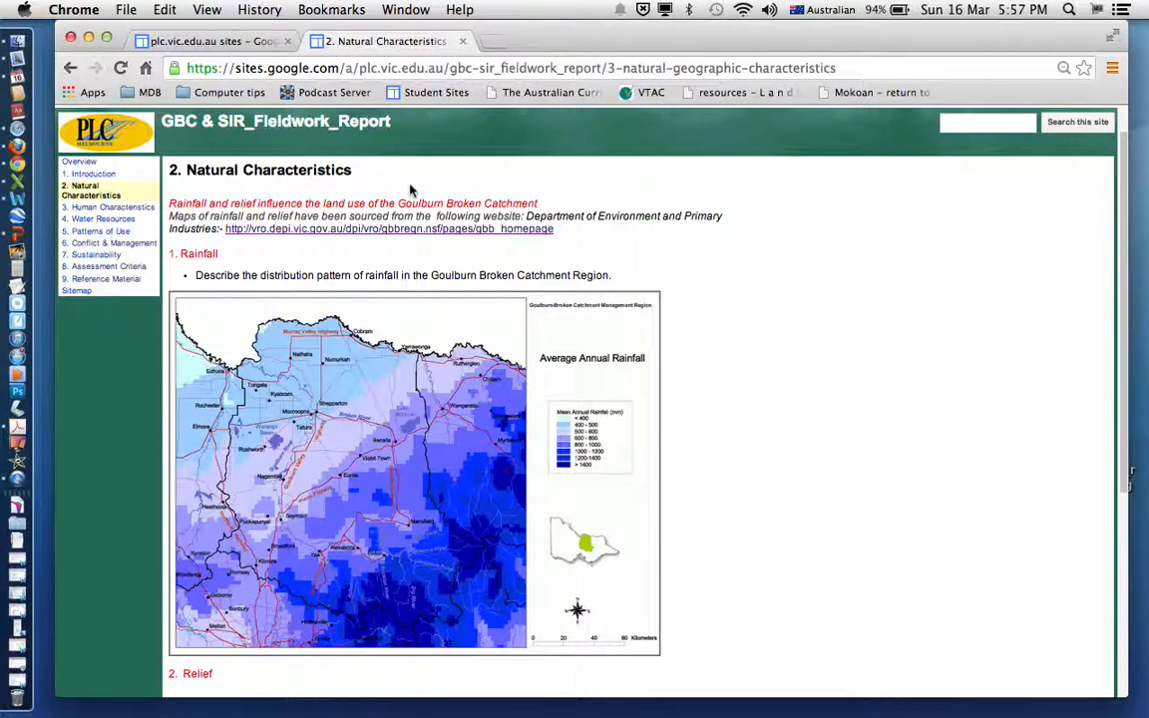
pyautogui.scroll(1, 694, 281)
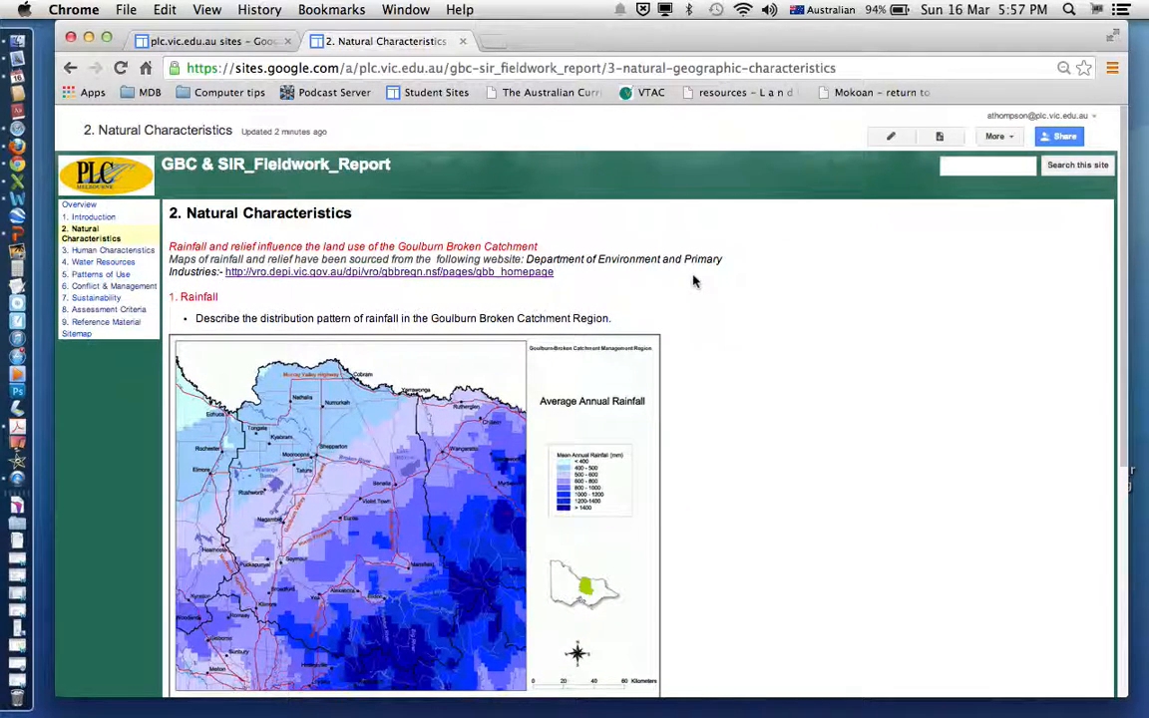
pyautogui.click(892, 140)
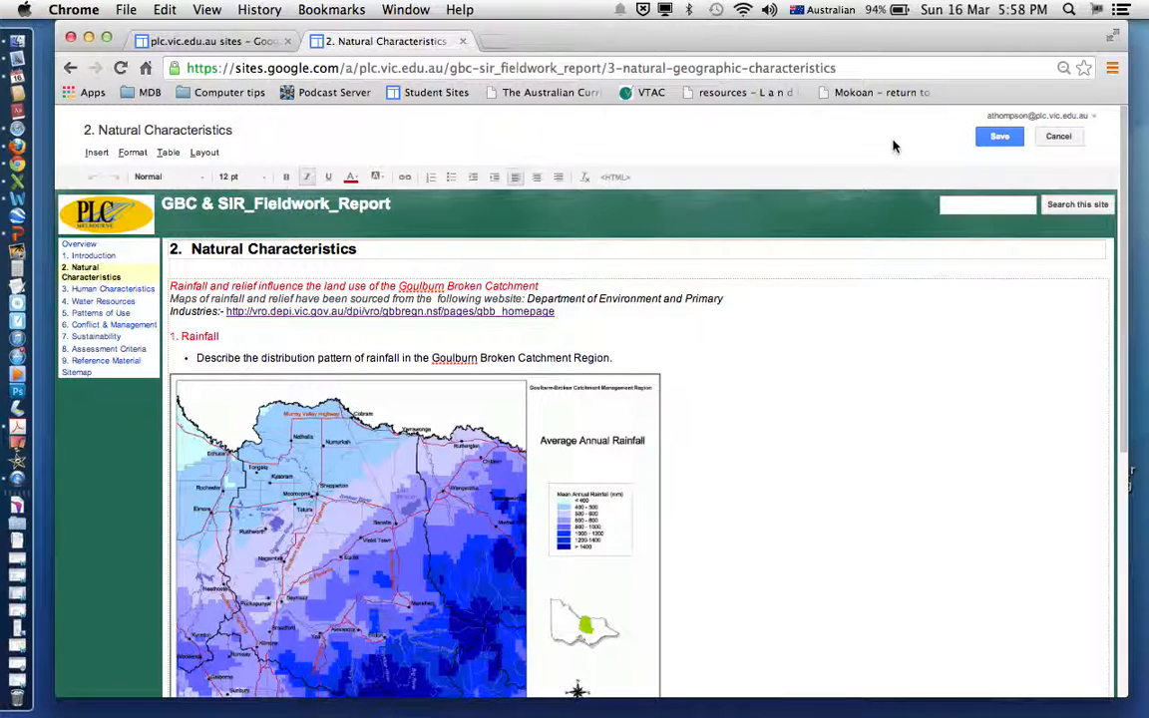
pyautogui.moveTo(544, 286); pyautogui.dragTo(172, 286)
pyautogui.press('Delete')
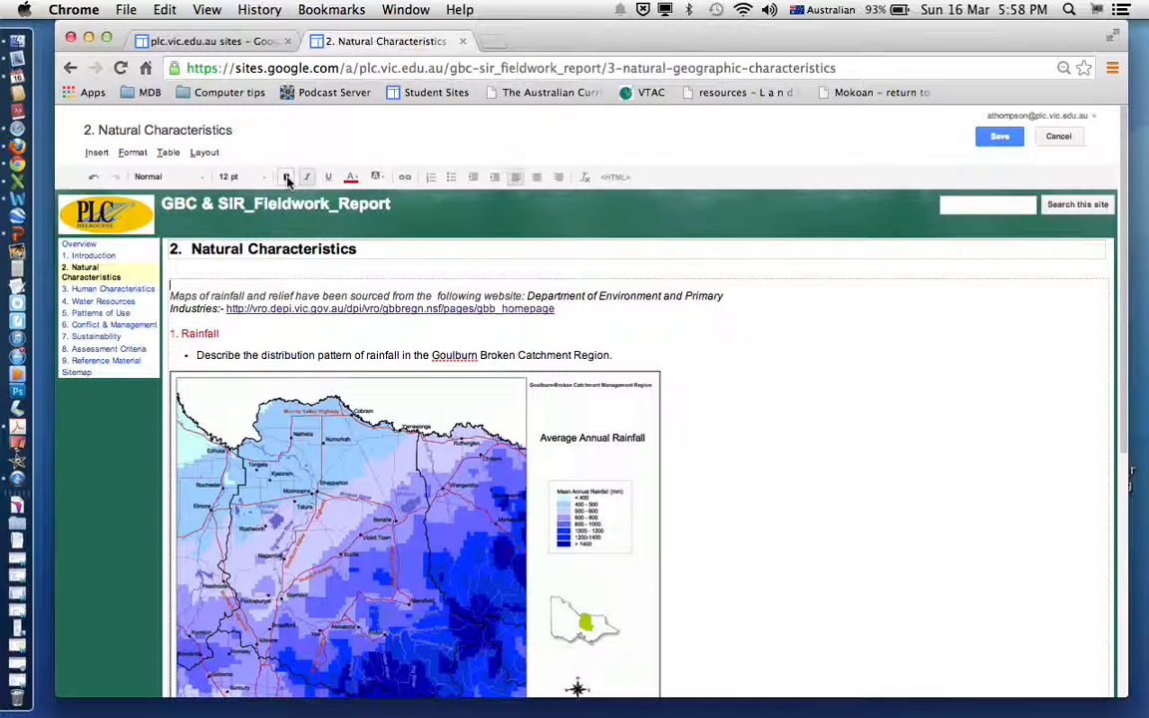
# Write "Rainfall and relief are important in determining land use." in purple as the page's opening line and save the page.
pyautogui.click(355, 180)
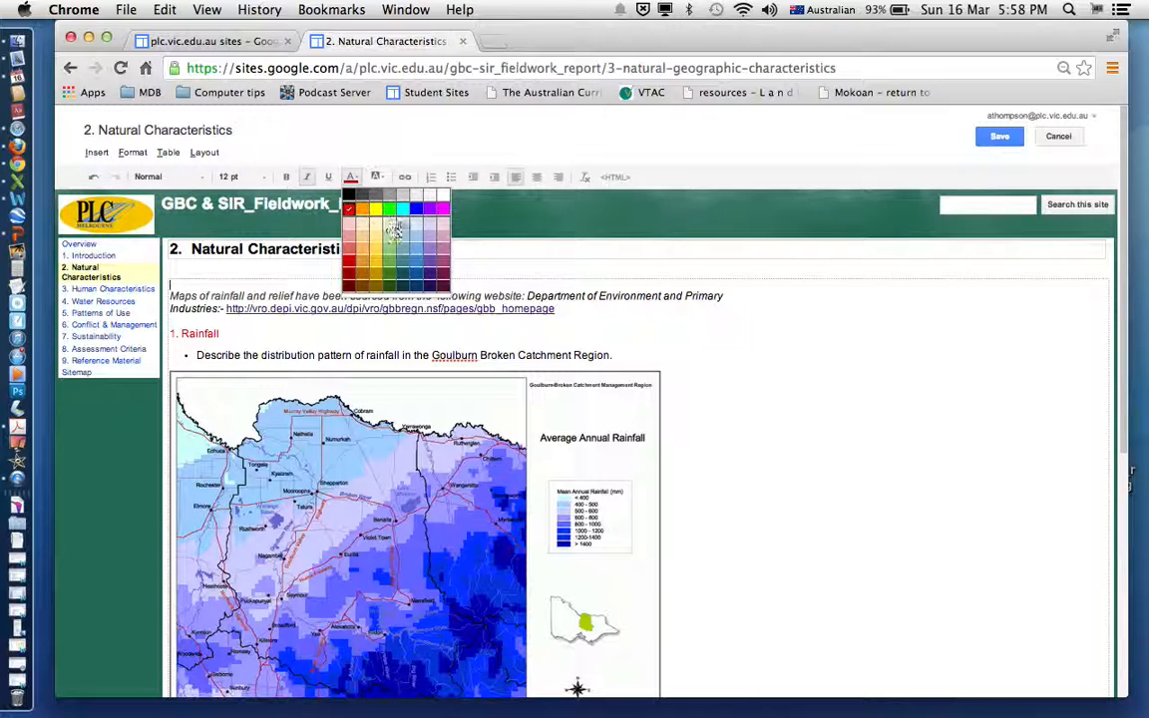
pyautogui.click(430, 216)
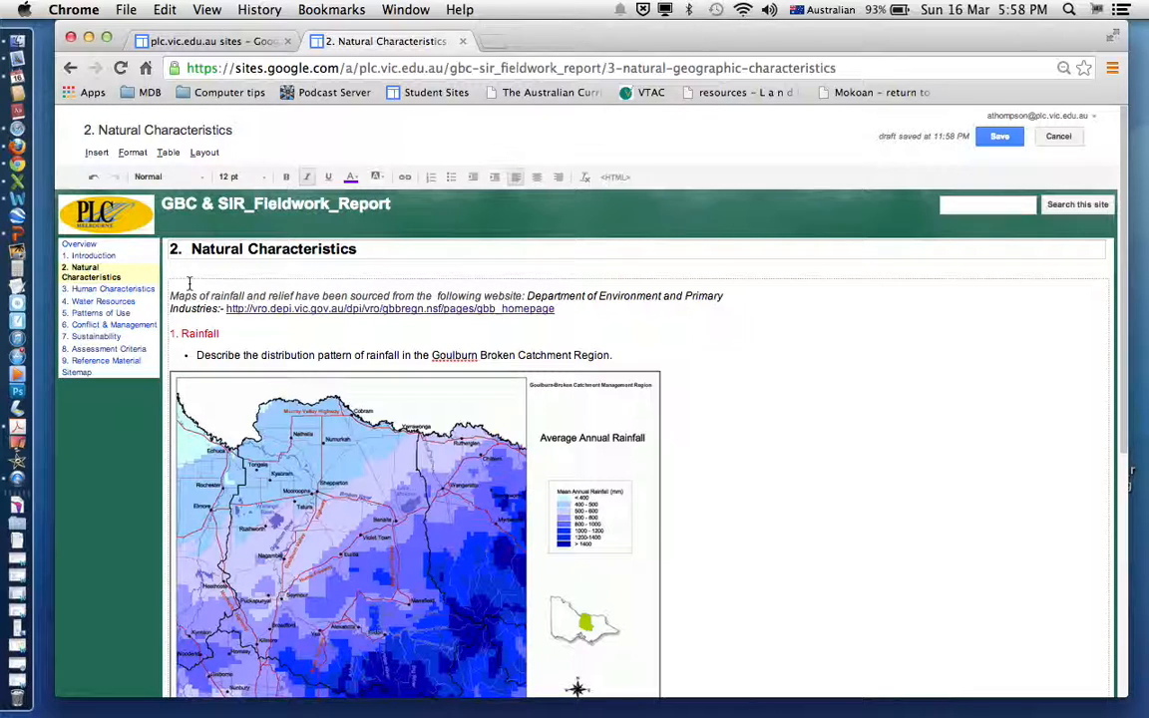
pyautogui.write('Riinf')
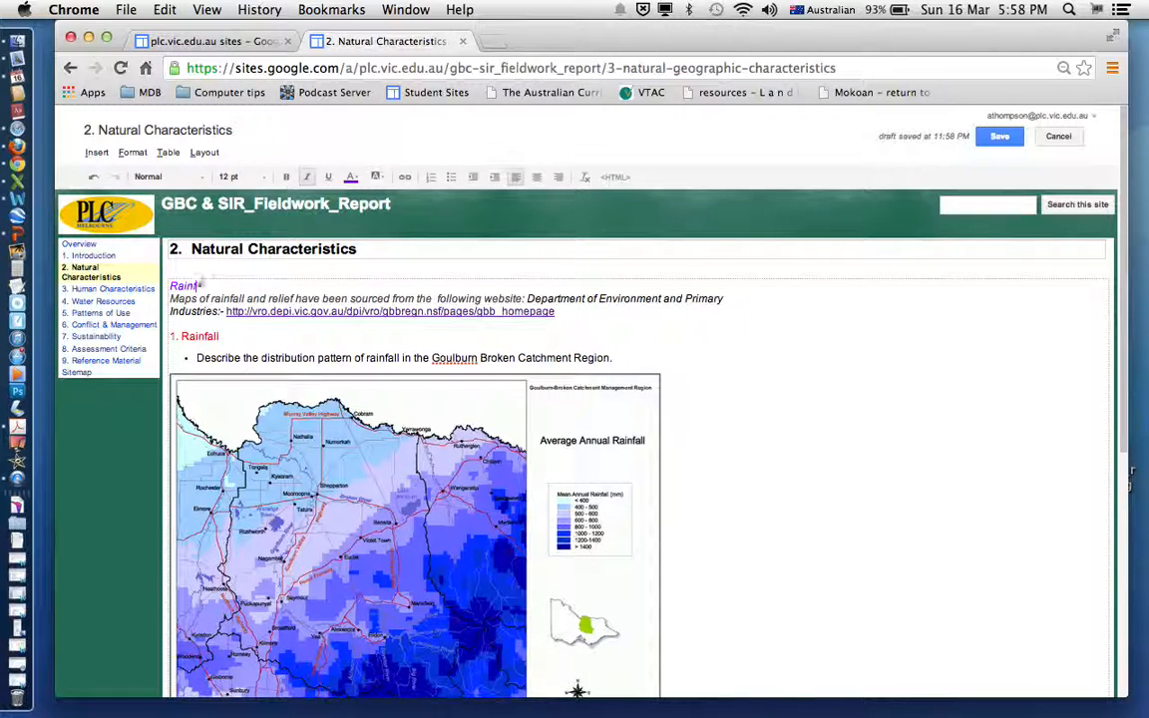
pyautogui.write('all and relief are impo')
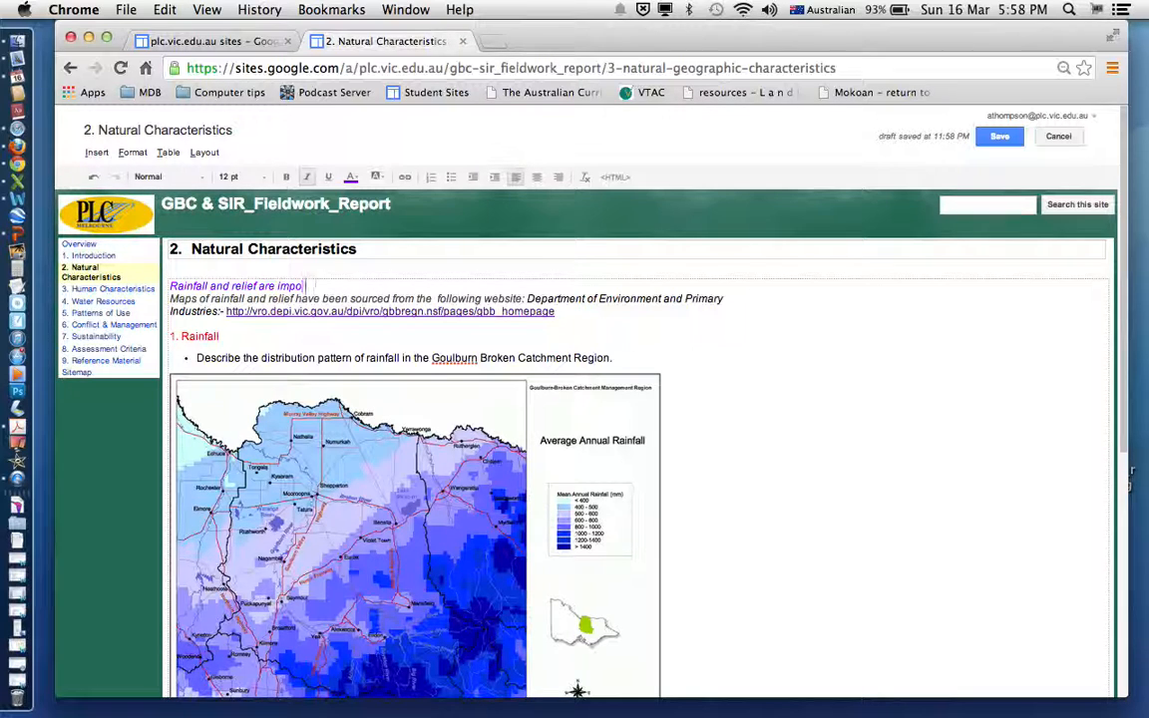
pyautogui.write('rtant in determining la')
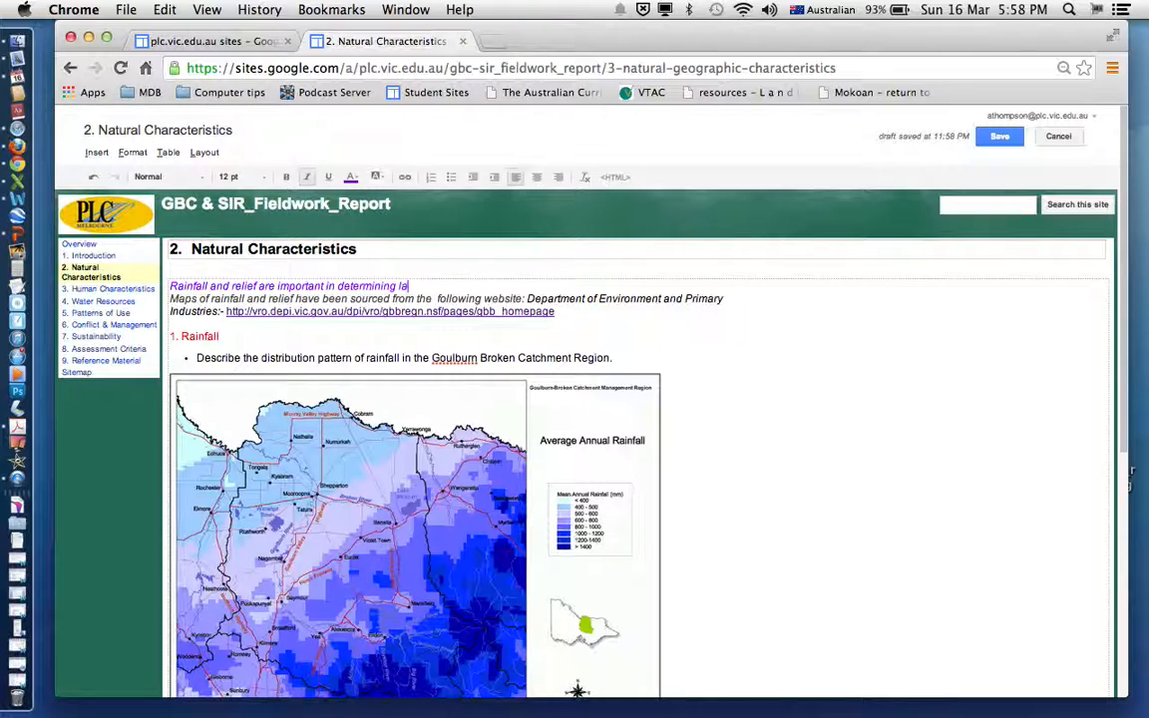
pyautogui.write('nd use.')
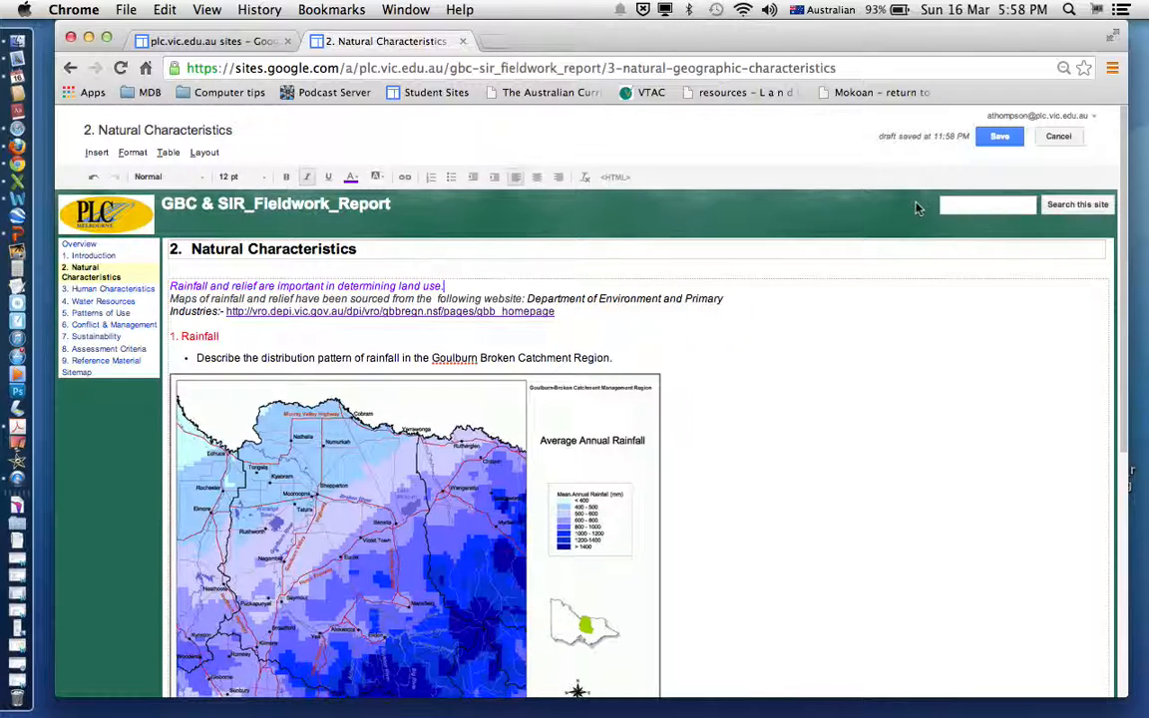
pyautogui.click(1008, 143)
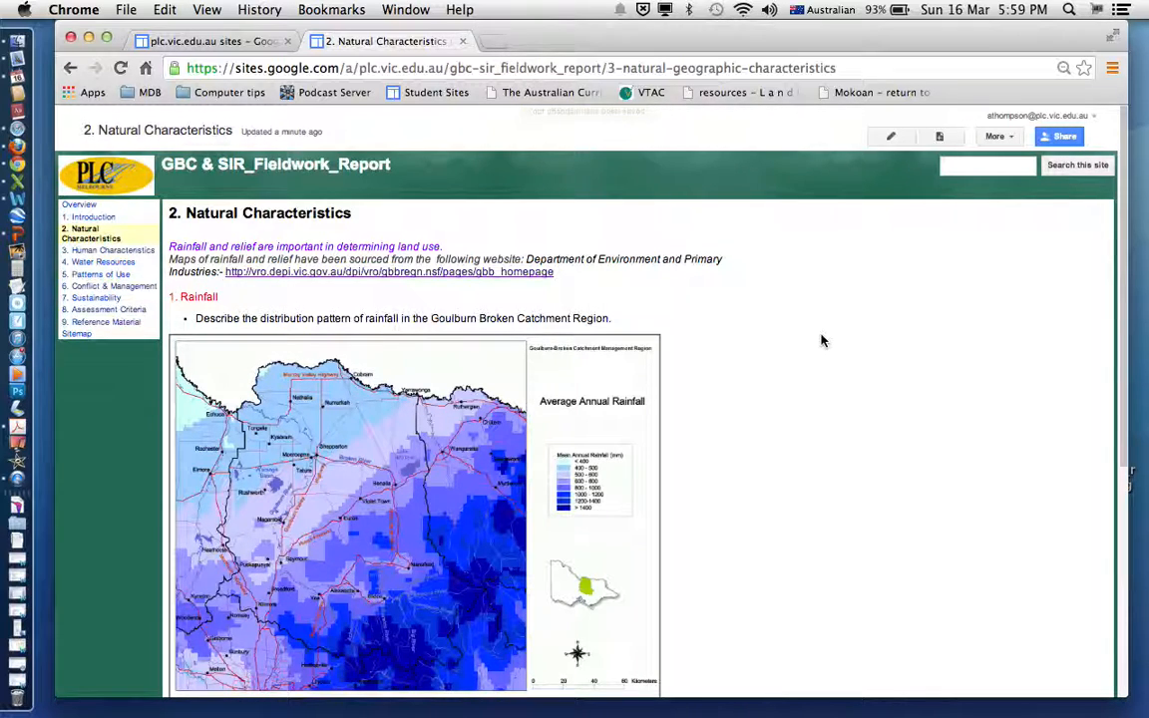
# Reopen the Natural Characteristics page for editing and add an unbulleted empty line below the last Relief question.
pyautogui.click(892, 139)
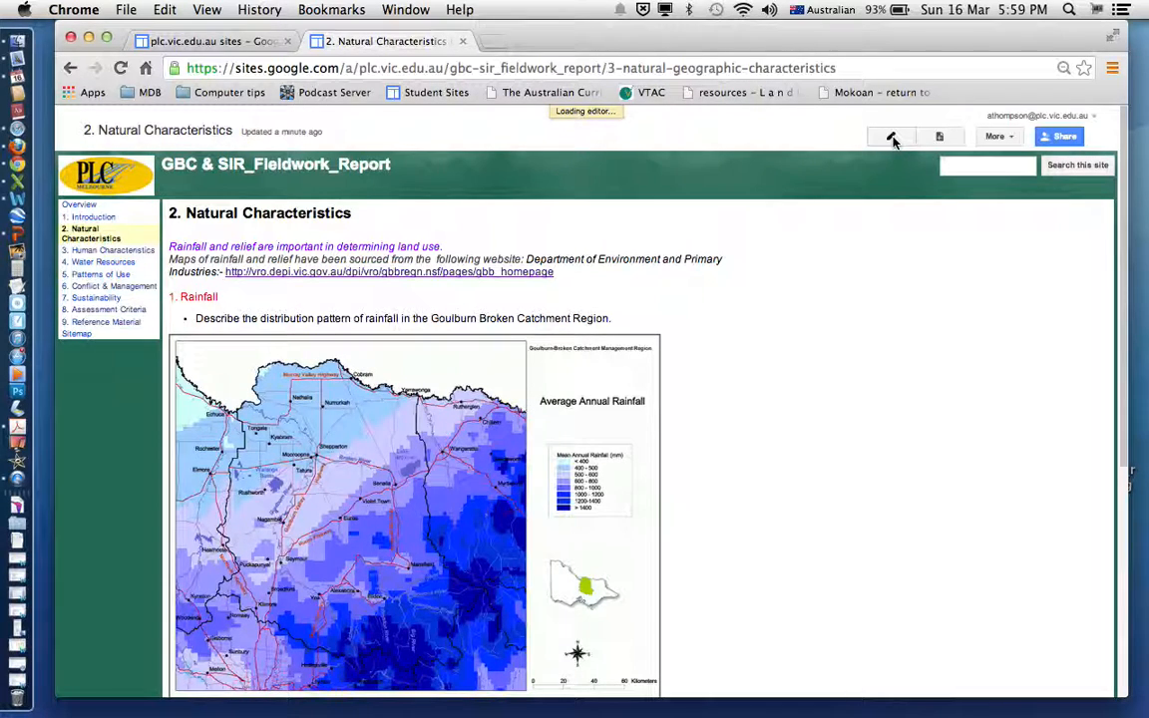
pyautogui.scroll(-1, 714, 348)
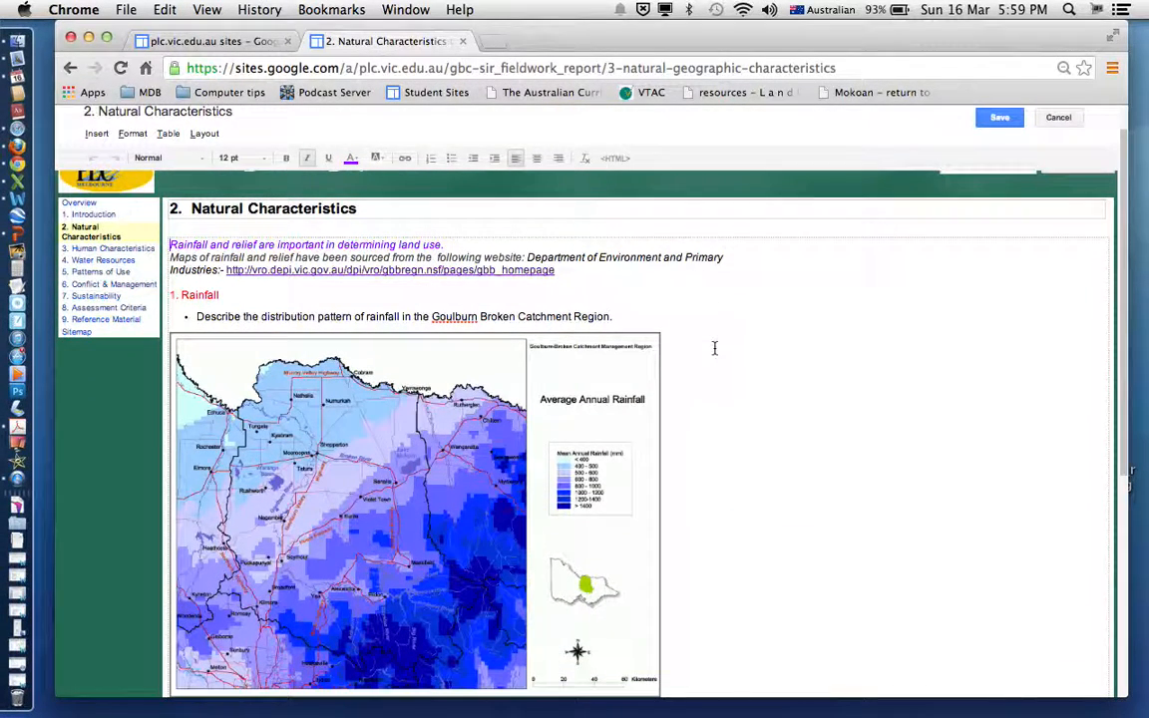
pyautogui.scroll(-6, 714, 348)
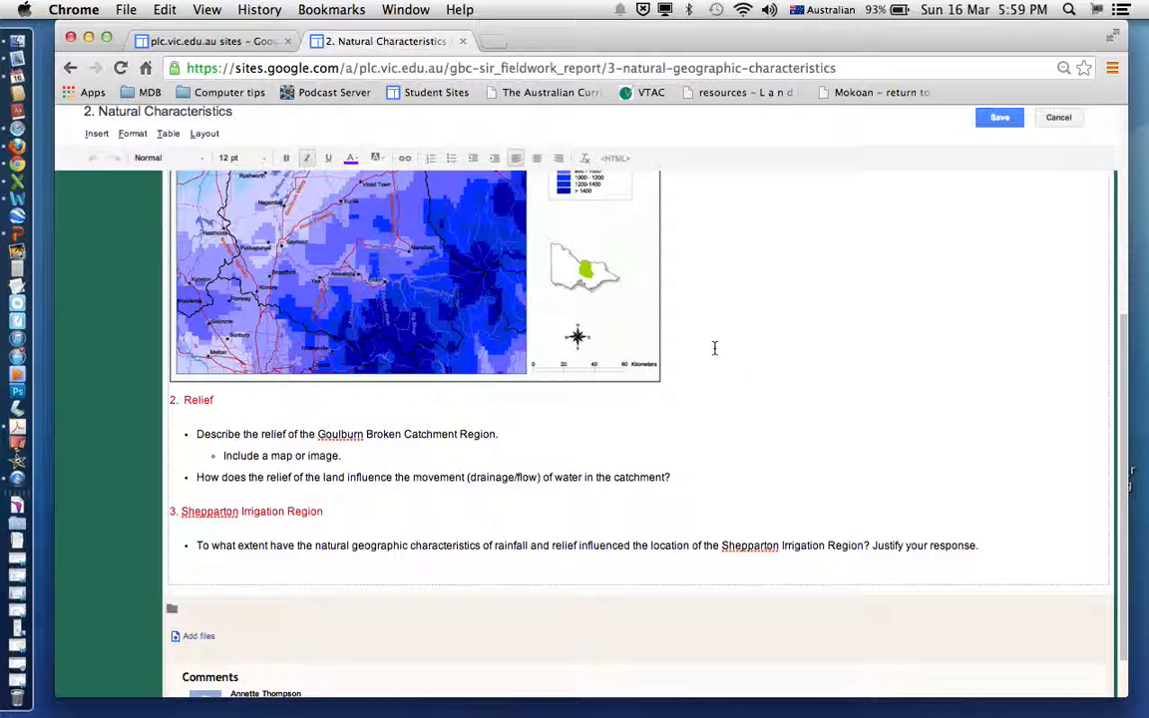
pyautogui.click(676, 478)
pyautogui.press('Return')
pyautogui.press('Return')
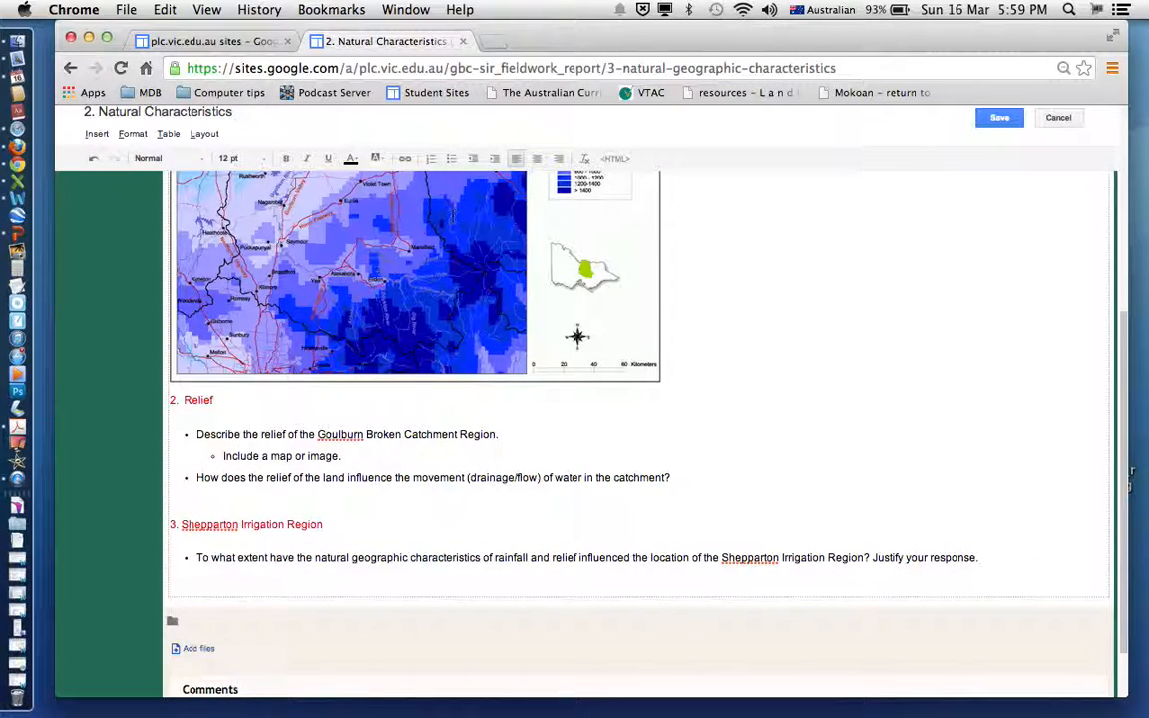
# Upload elevation.gif from the Desktop and insert it as an image on the empty line in the Relief section.
pyautogui.click(97, 136)
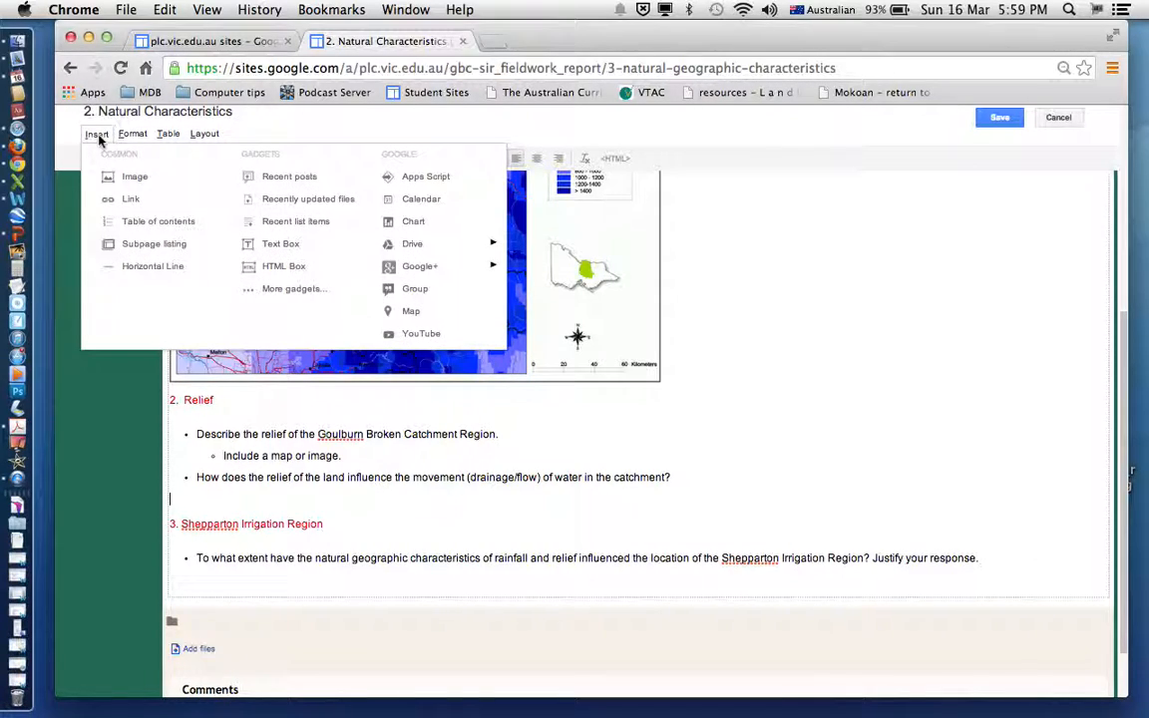
pyautogui.click(108, 178)
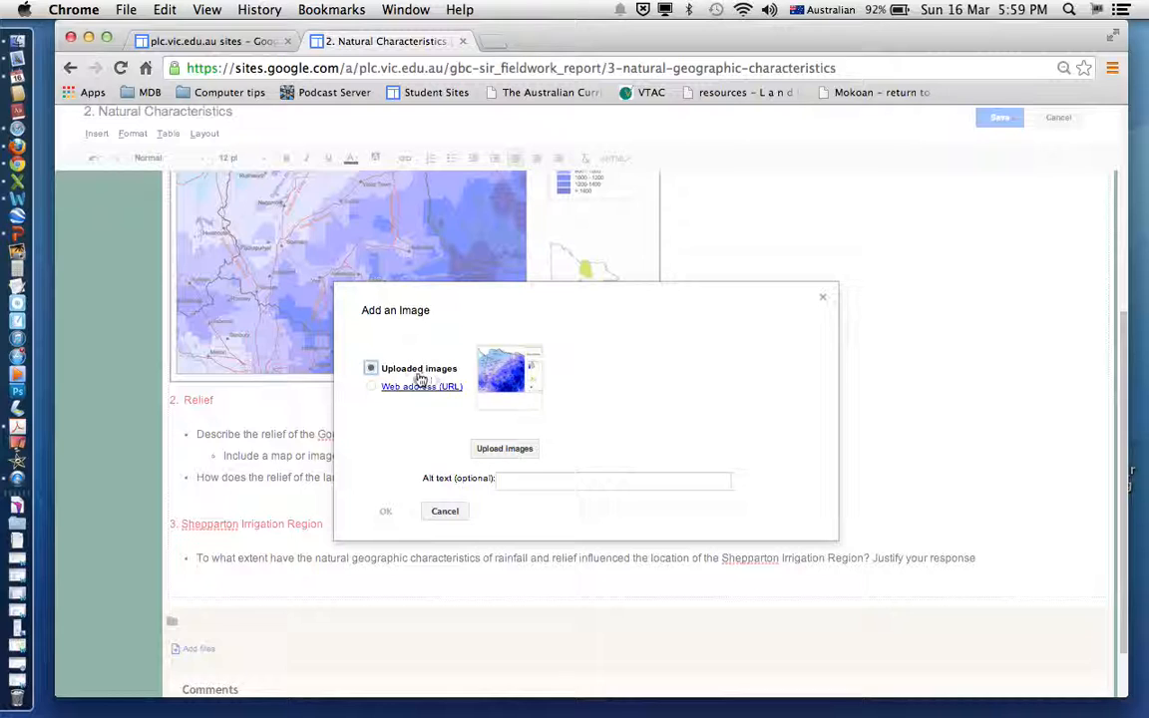
pyautogui.click(492, 451)
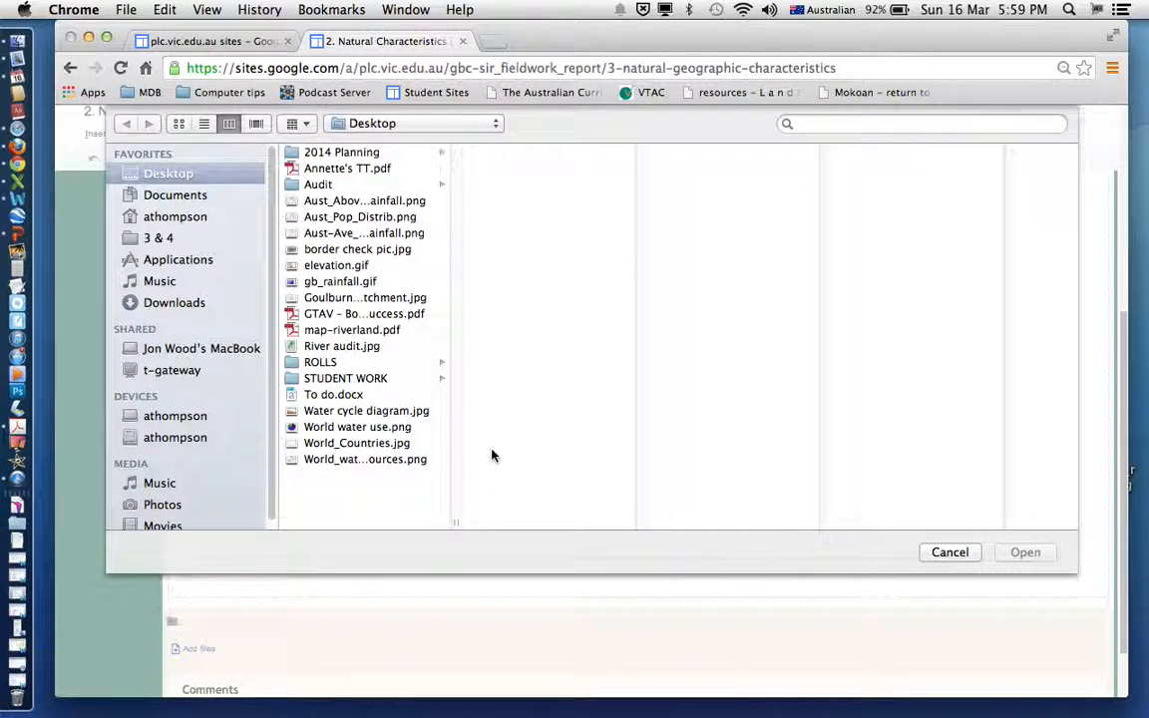
pyautogui.click(326, 265)
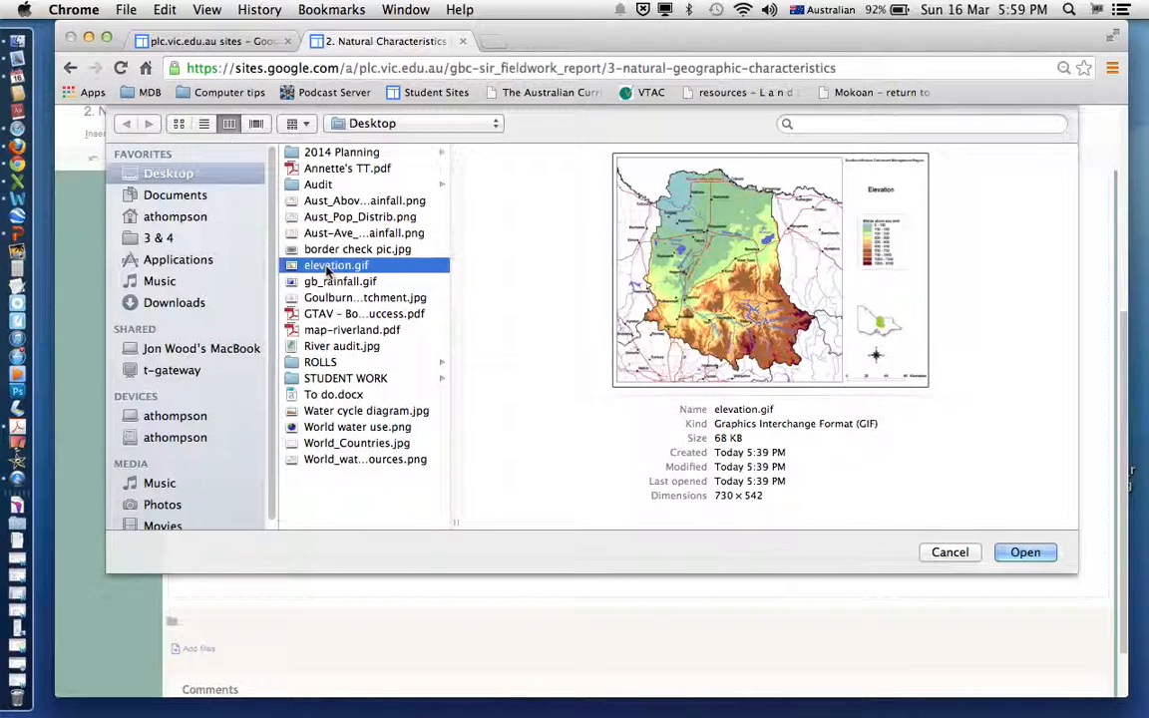
pyautogui.click(1023, 555)
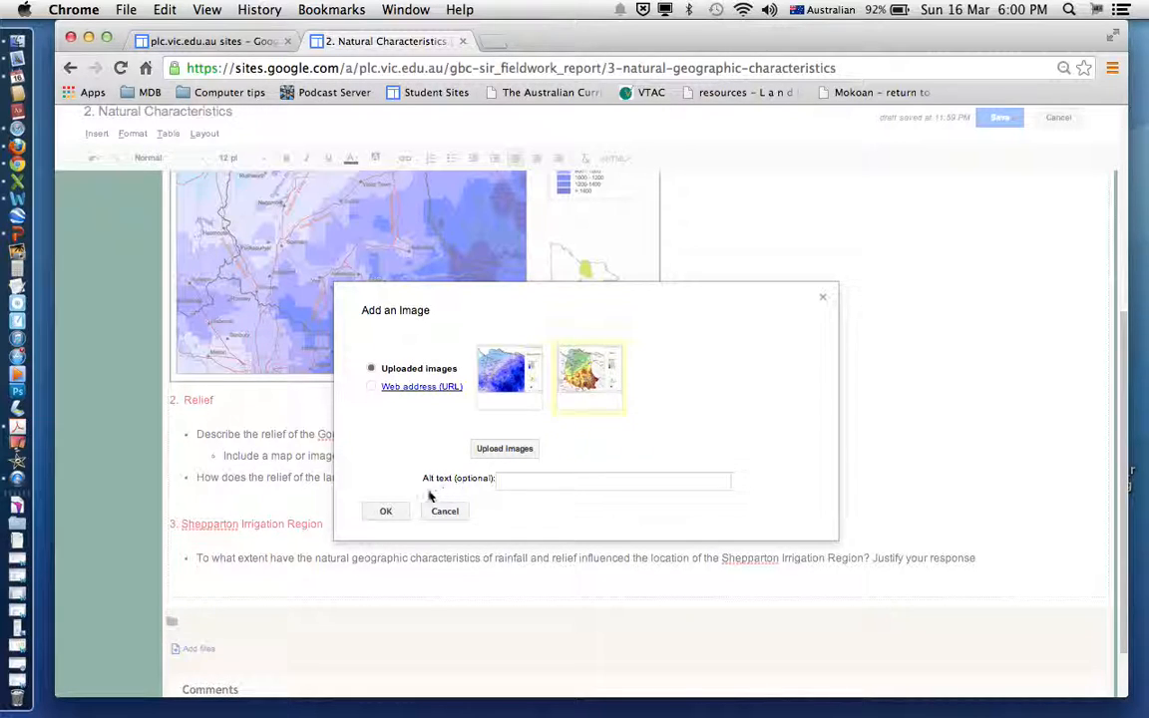
pyautogui.click(386, 510)
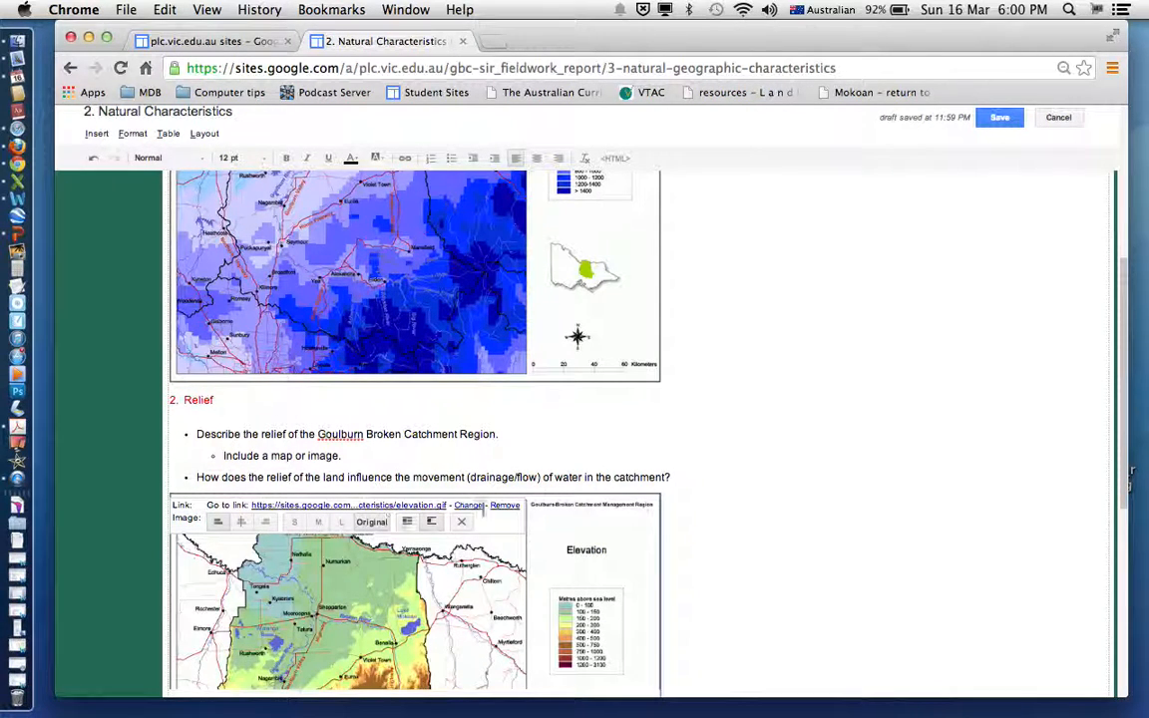
# Check the elevation map's placement in the Relief section, keeping its original size, and save the page.
pyautogui.scroll(-7, 747, 432)
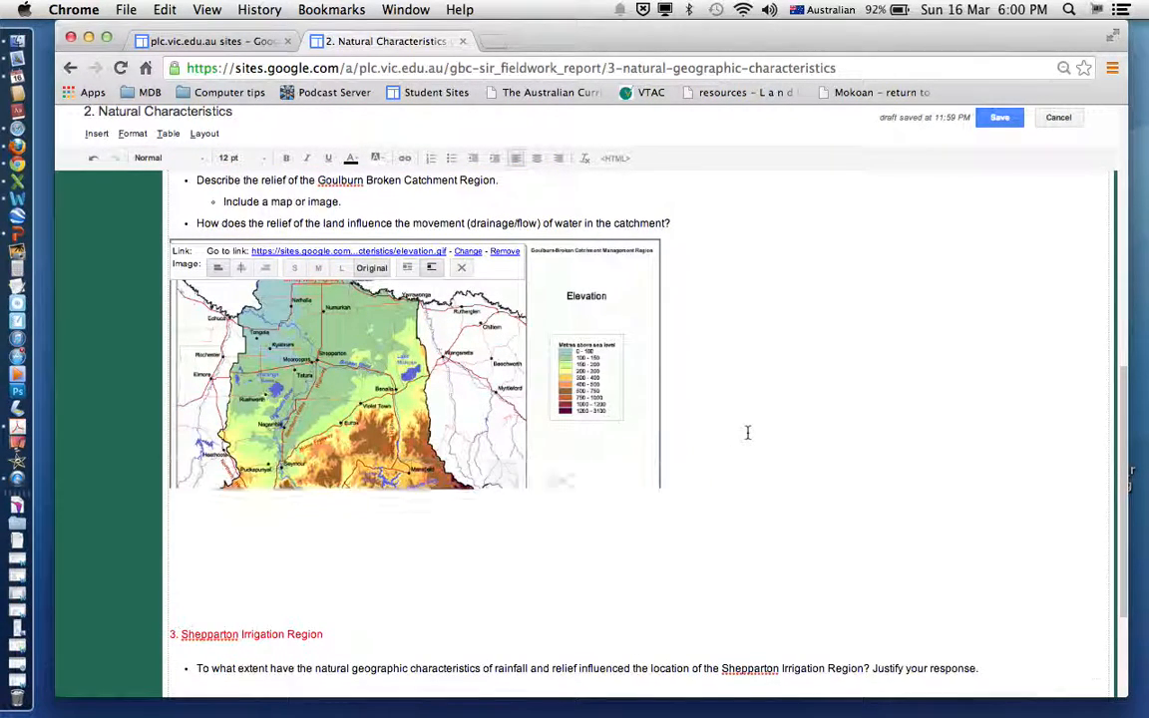
pyautogui.scroll(4, 747, 432)
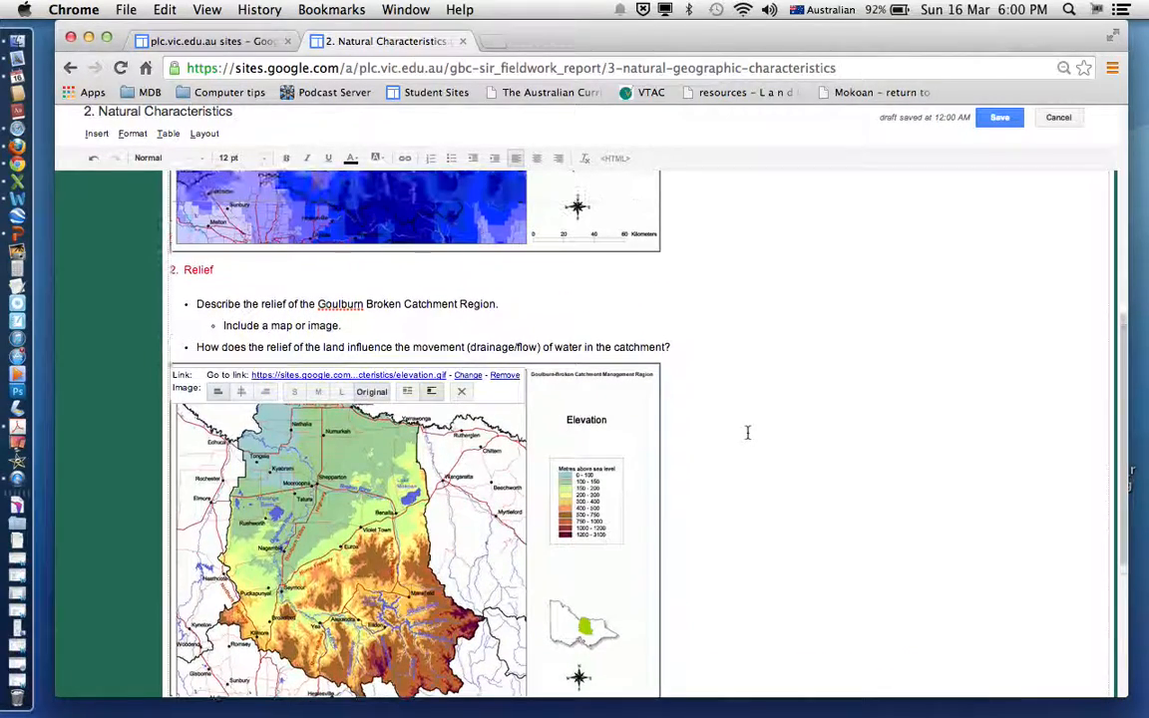
pyautogui.scroll(-3, 747, 431)
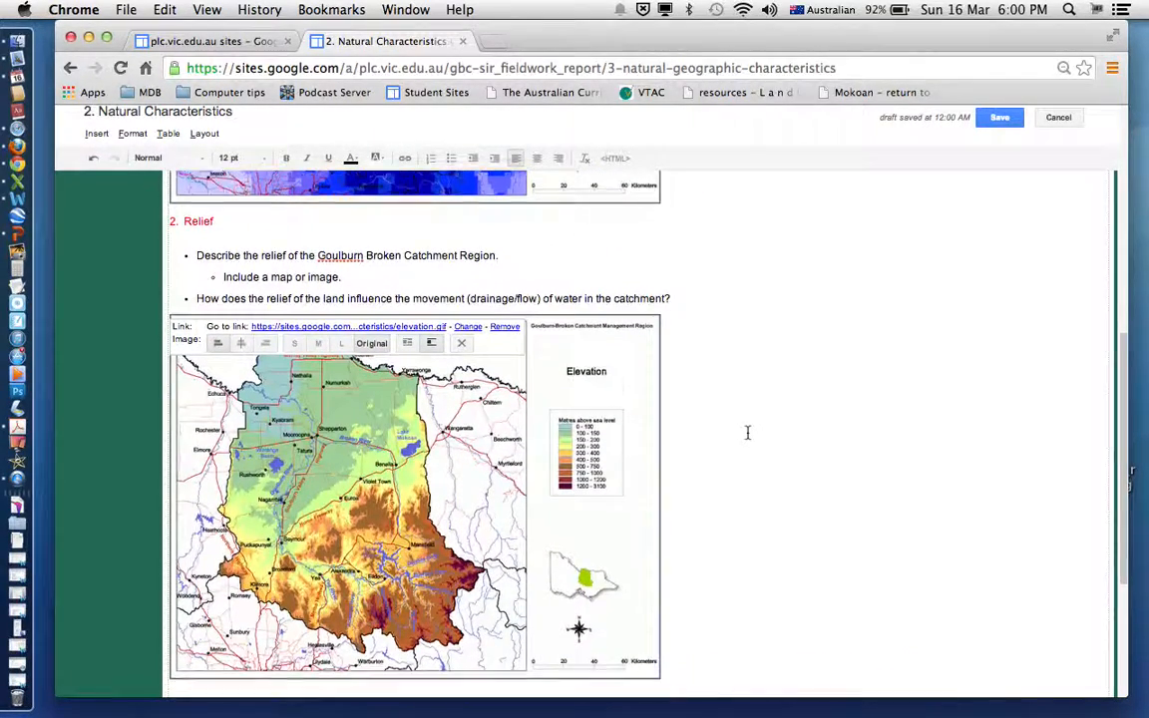
pyautogui.scroll(-2, 747, 432)
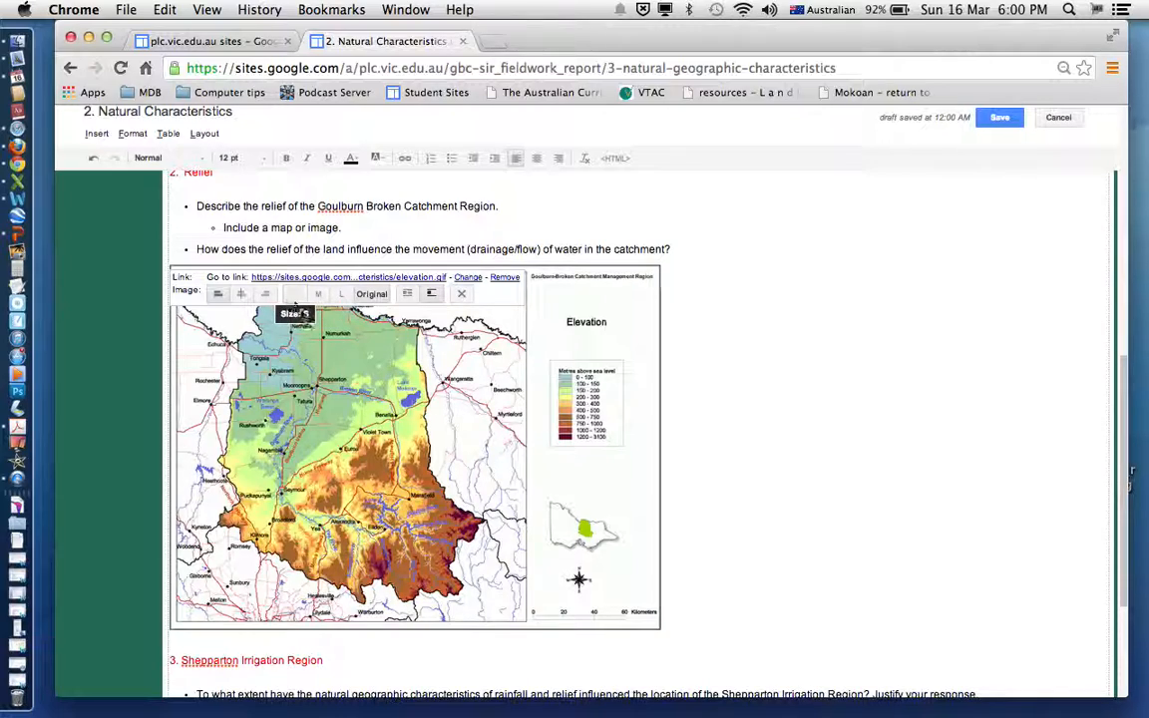
pyautogui.scroll(3, 811, 331)
pyautogui.scroll(2, 810, 331)
pyautogui.scroll(-4, 810, 331)
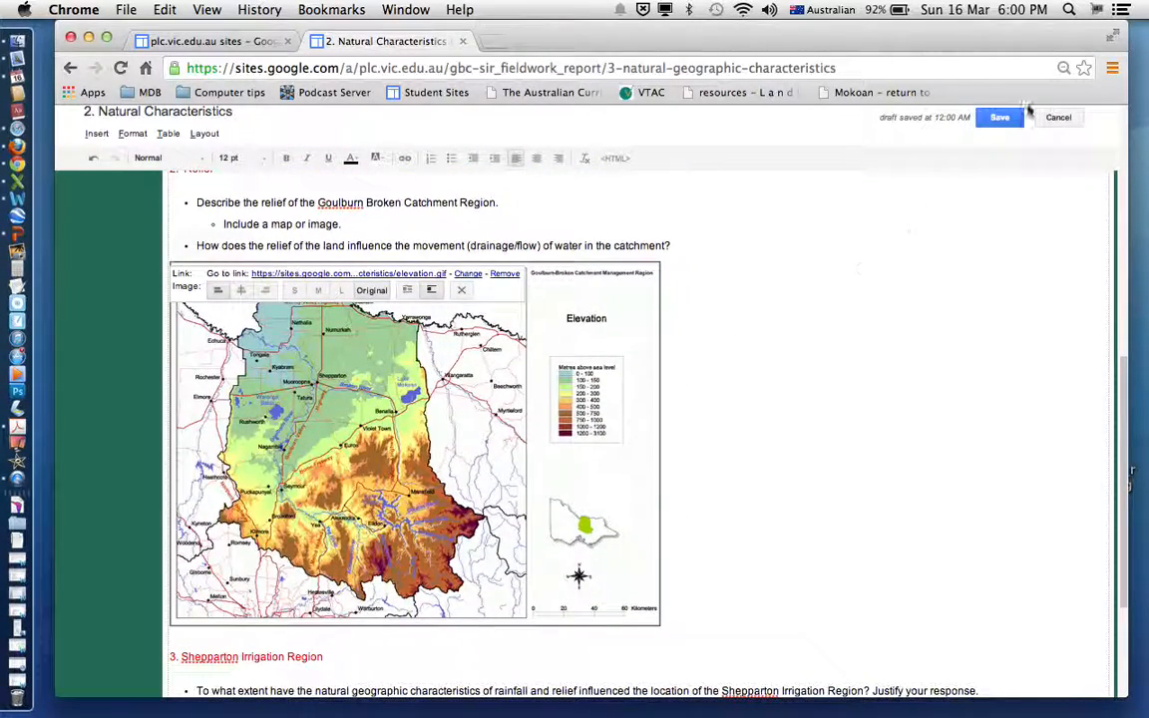
pyautogui.click(999, 119)
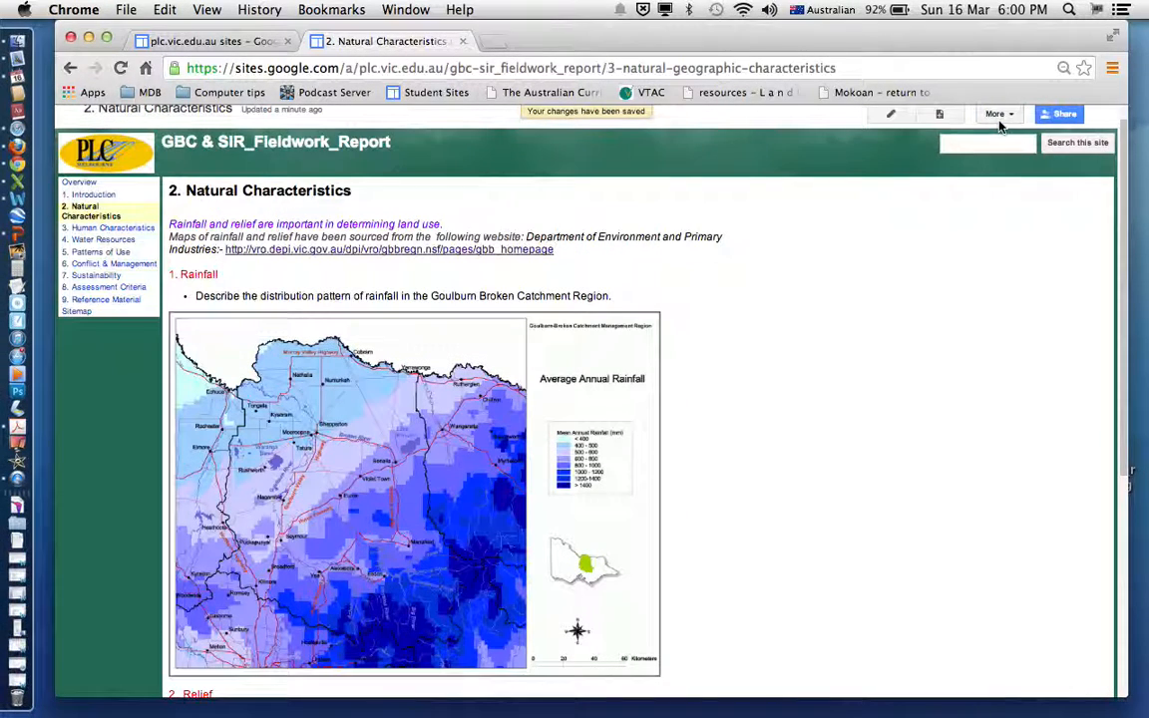
pyautogui.scroll(-3, 770, 268)
pyautogui.scroll(-5, 770, 267)
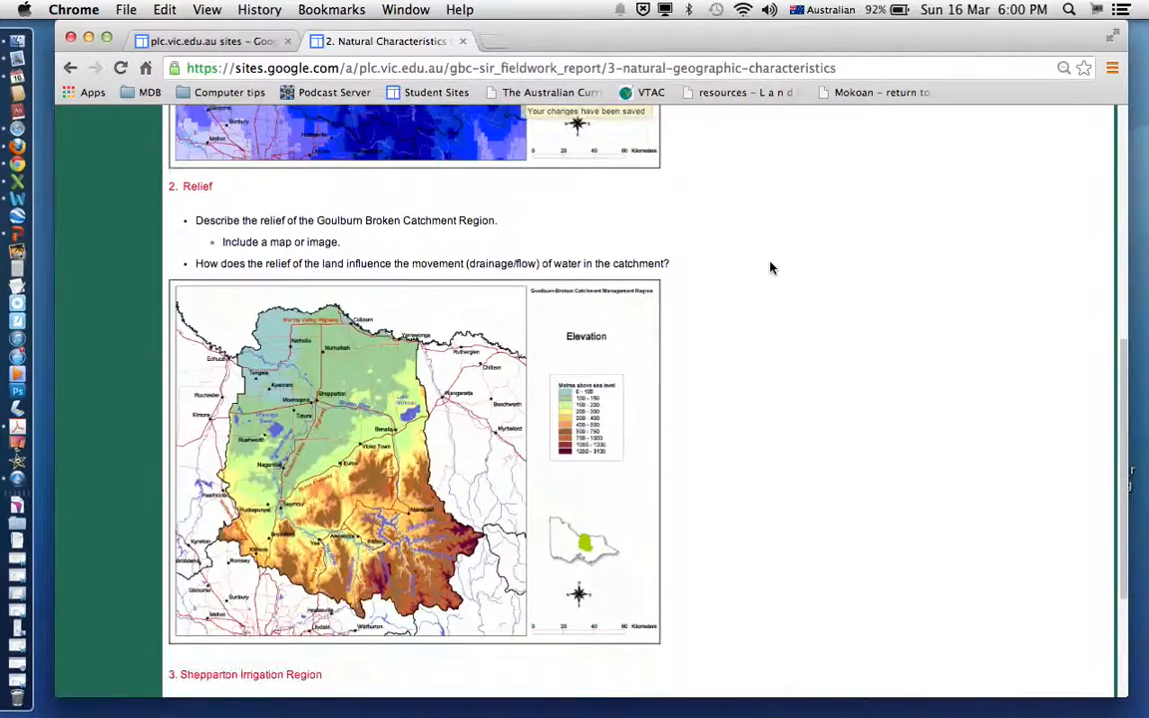
# Review the saved Natural Characteristics page, checking the opening text, the rainfall and elevation maps and the Shepparton Irrigation Region section.
pyautogui.scroll(10, 770, 267)
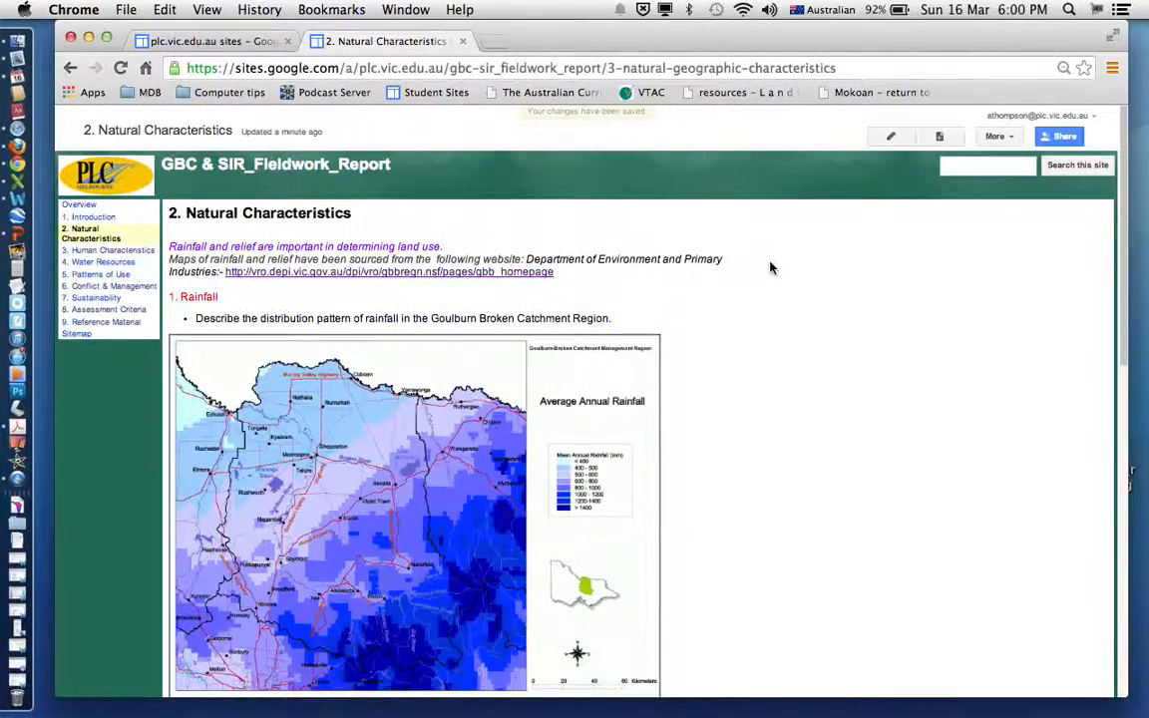
pyautogui.scroll(-3, 770, 267)
pyautogui.scroll(2, 770, 267)
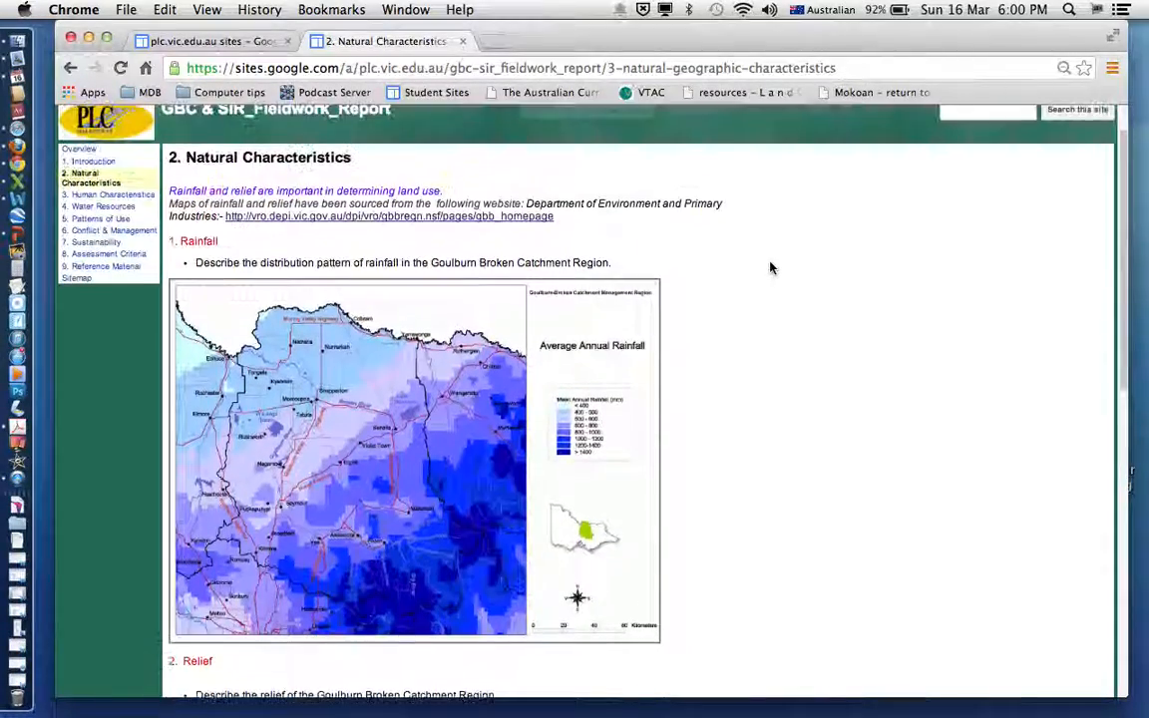
pyautogui.scroll(-6, 770, 268)
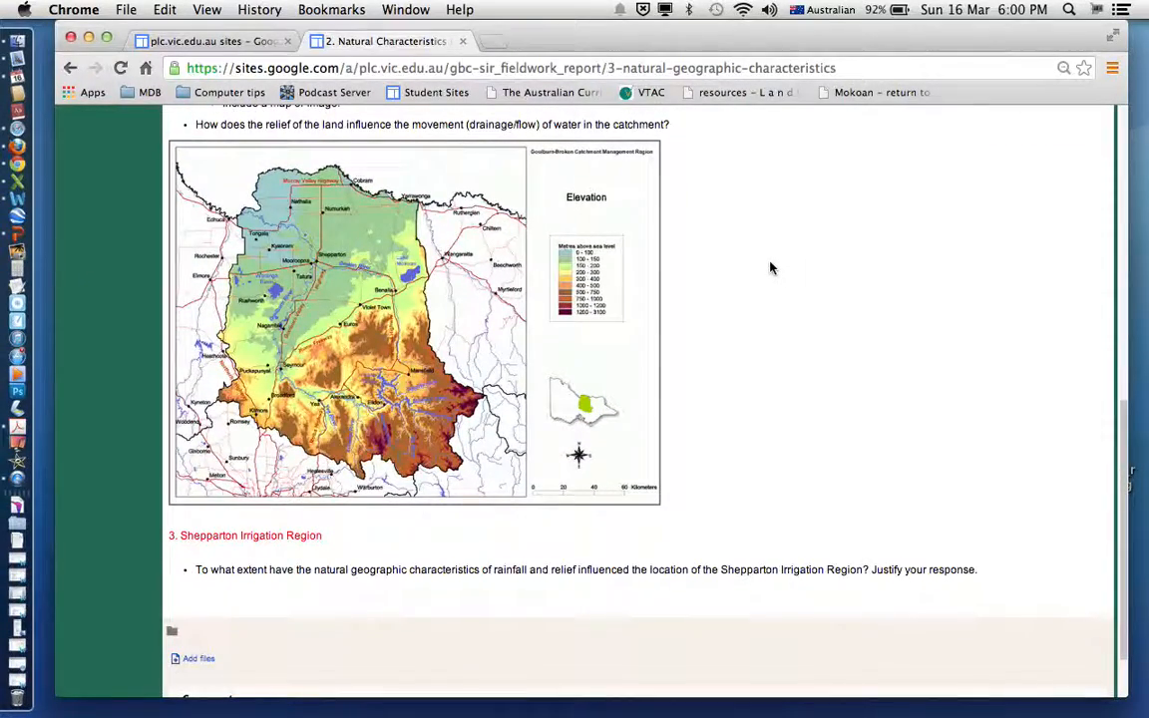
pyautogui.scroll(3, 770, 267)
pyautogui.scroll(10, 769, 267)
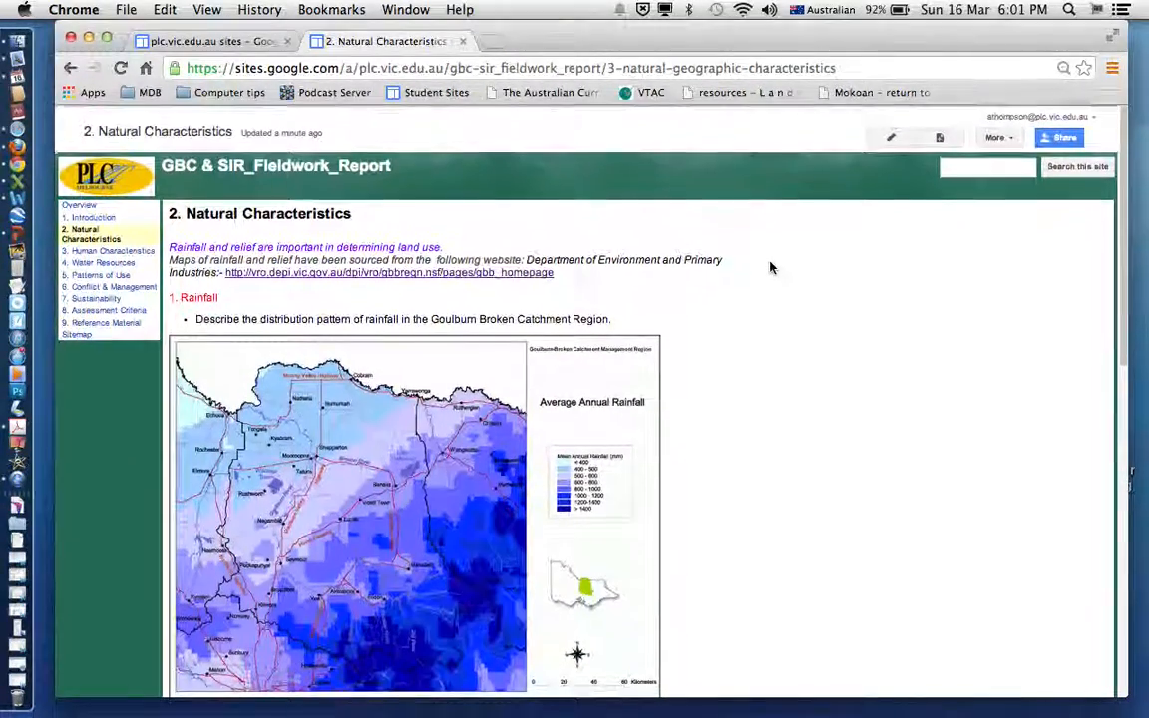
# Reopen the page for editing, examine the table commands and the insert-table size grid, and save the page without adding a table.
pyautogui.click(892, 139)
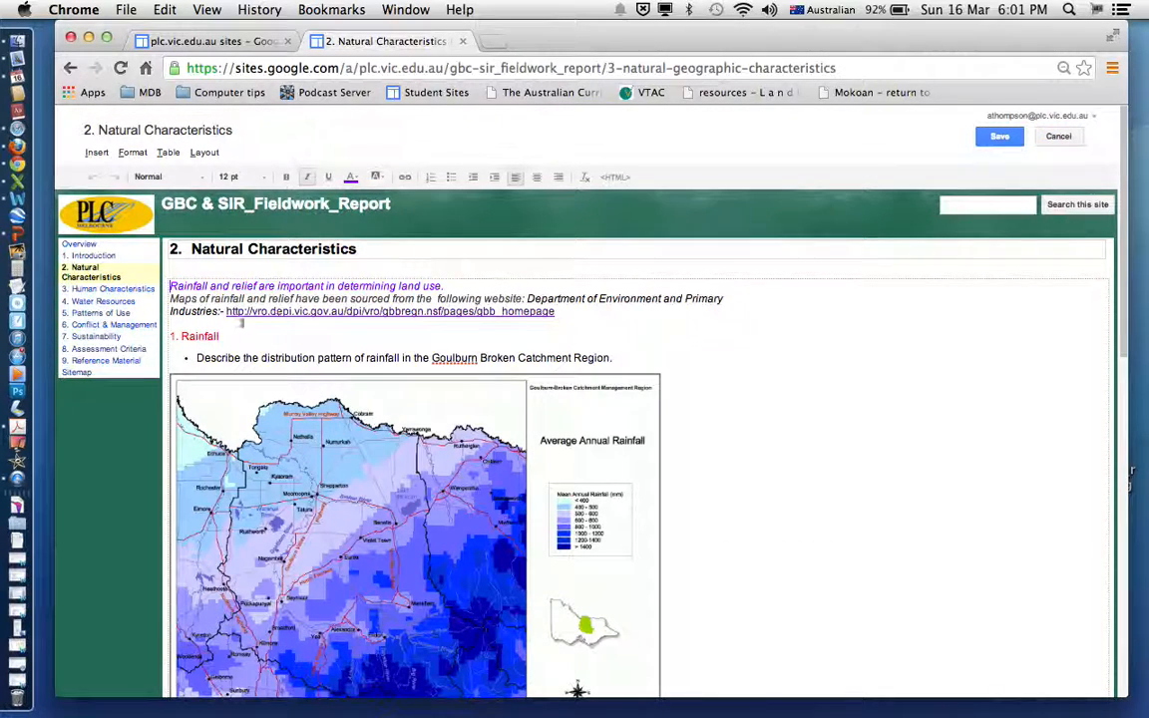
pyautogui.click(168, 154)
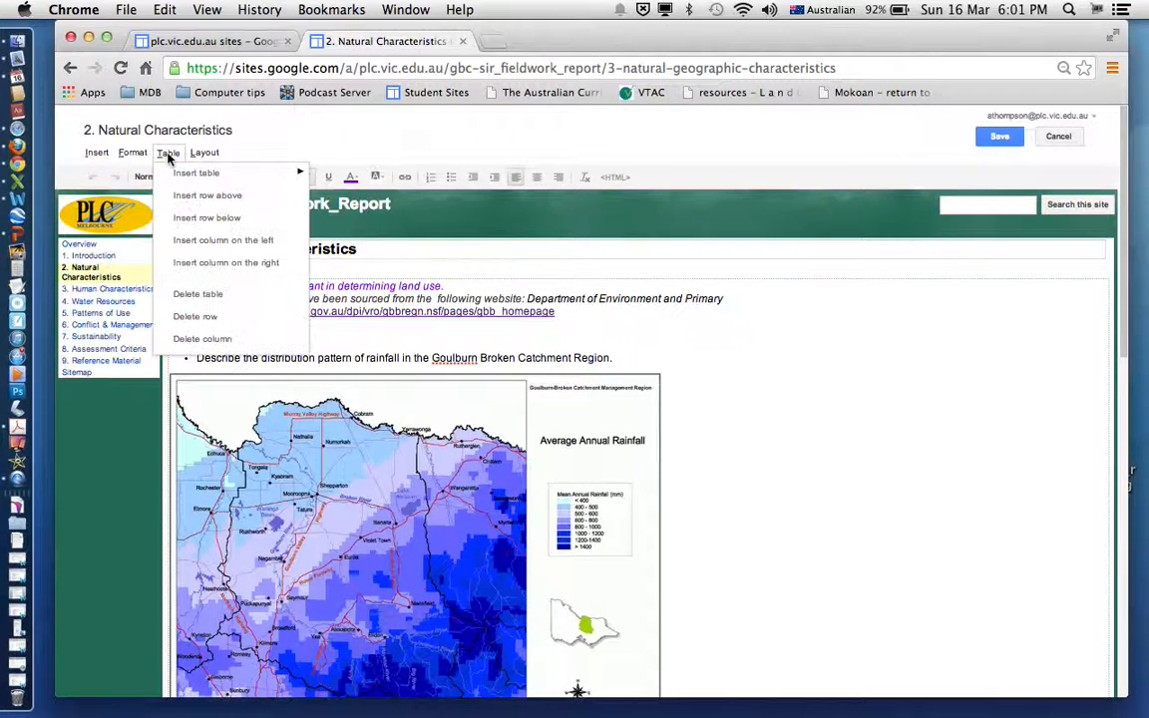
pyautogui.moveTo(184, 174)
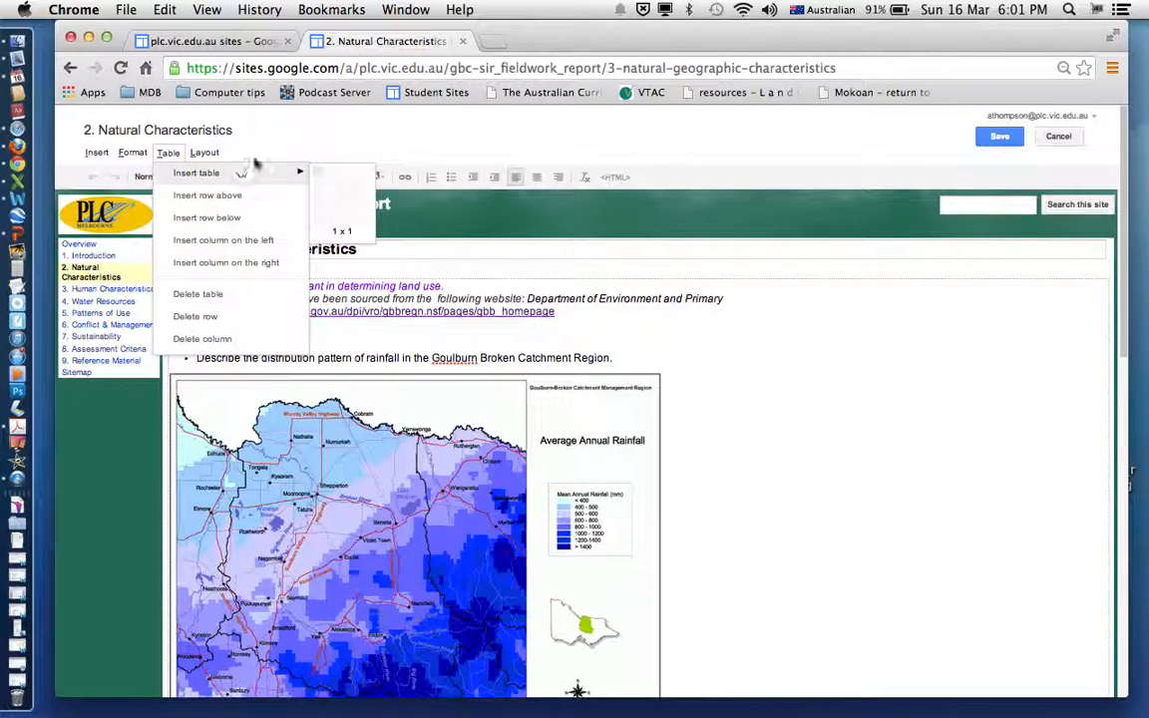
pyautogui.click(168, 153)
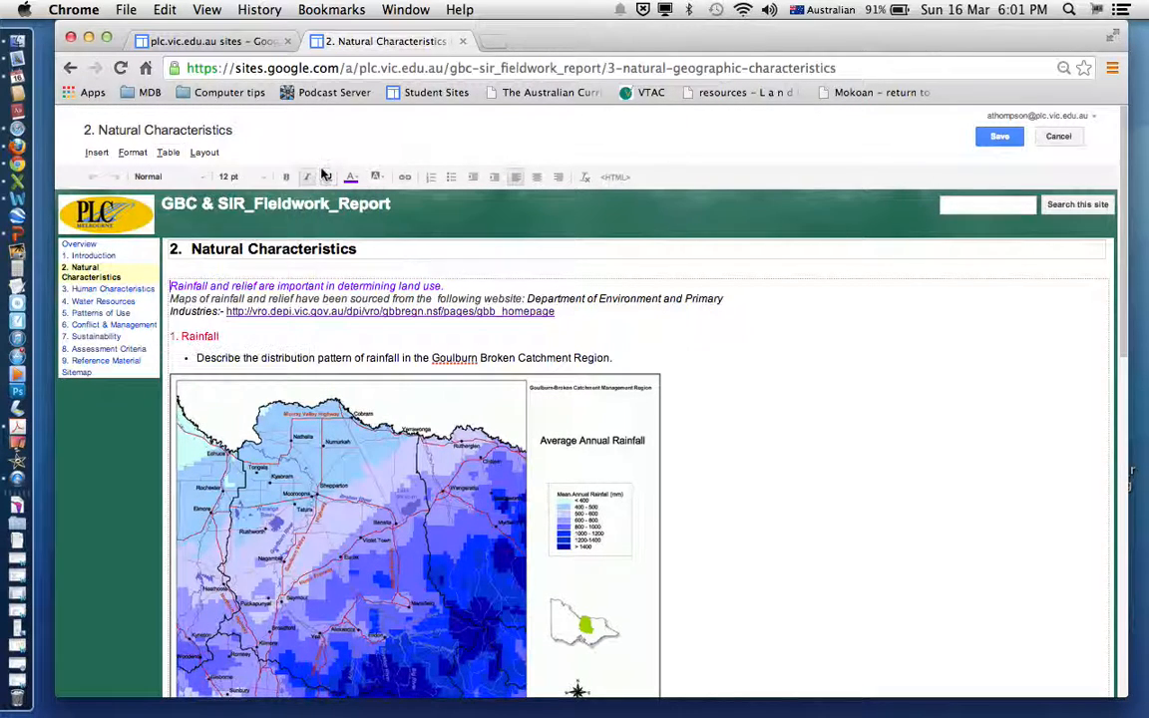
pyautogui.click(169, 153)
pyautogui.moveTo(294, 182)
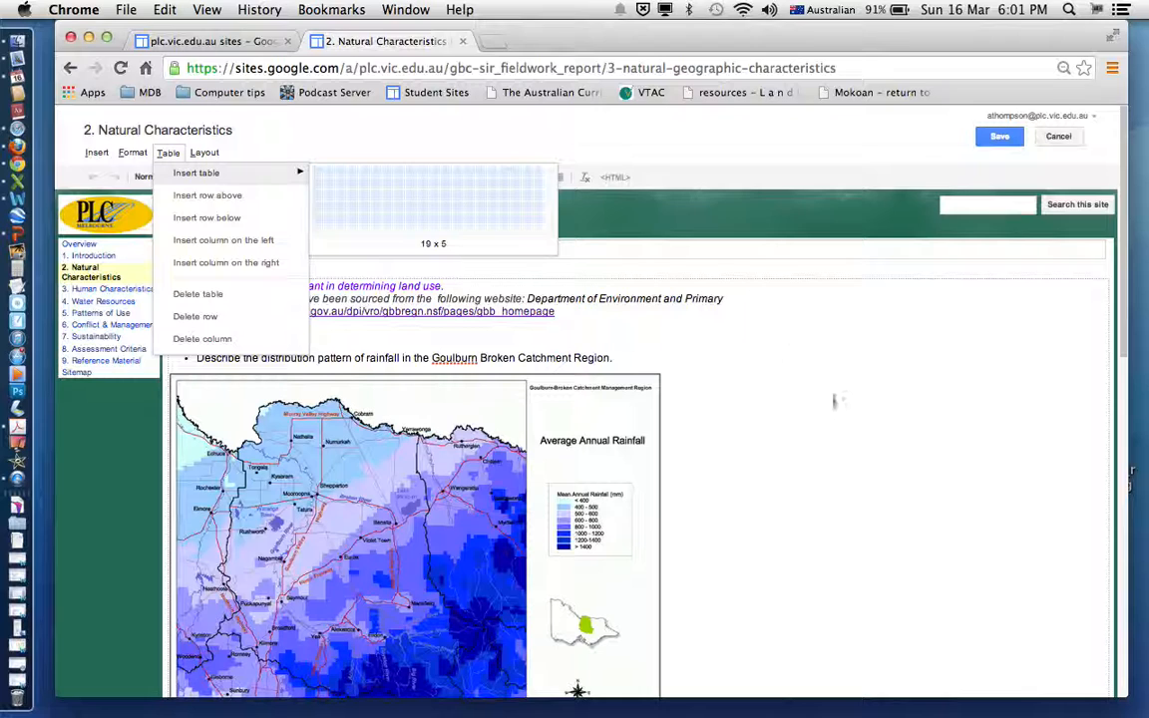
pyautogui.click(227, 130)
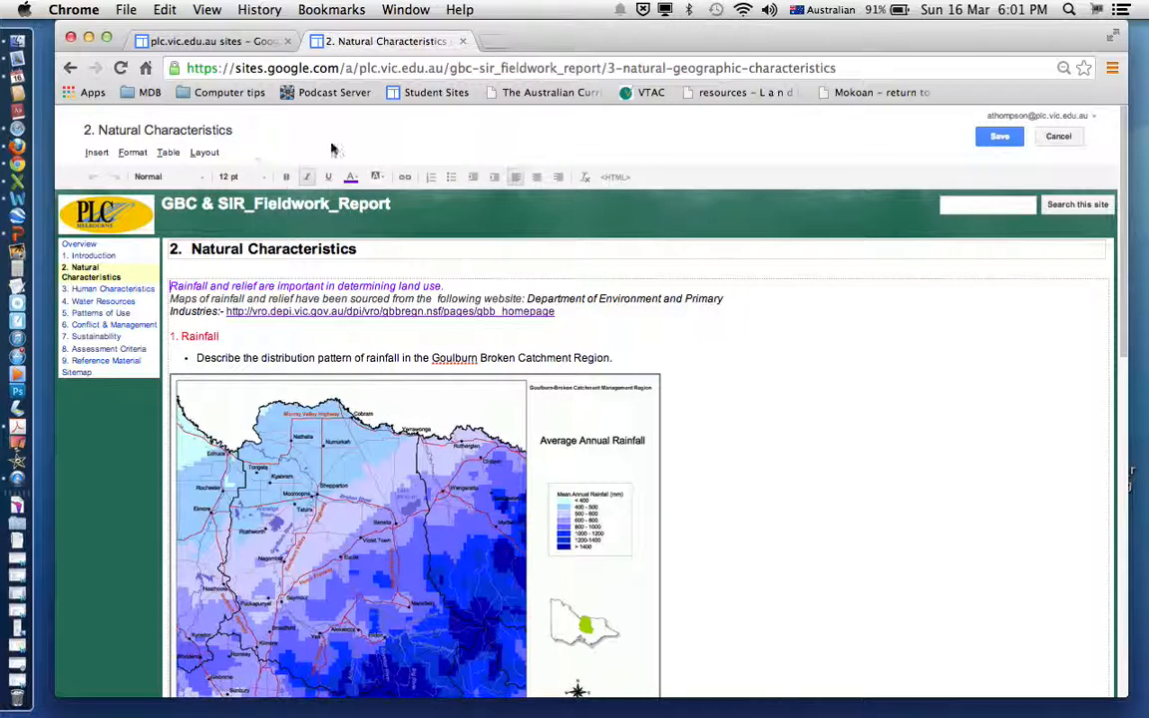
pyautogui.click(1007, 145)
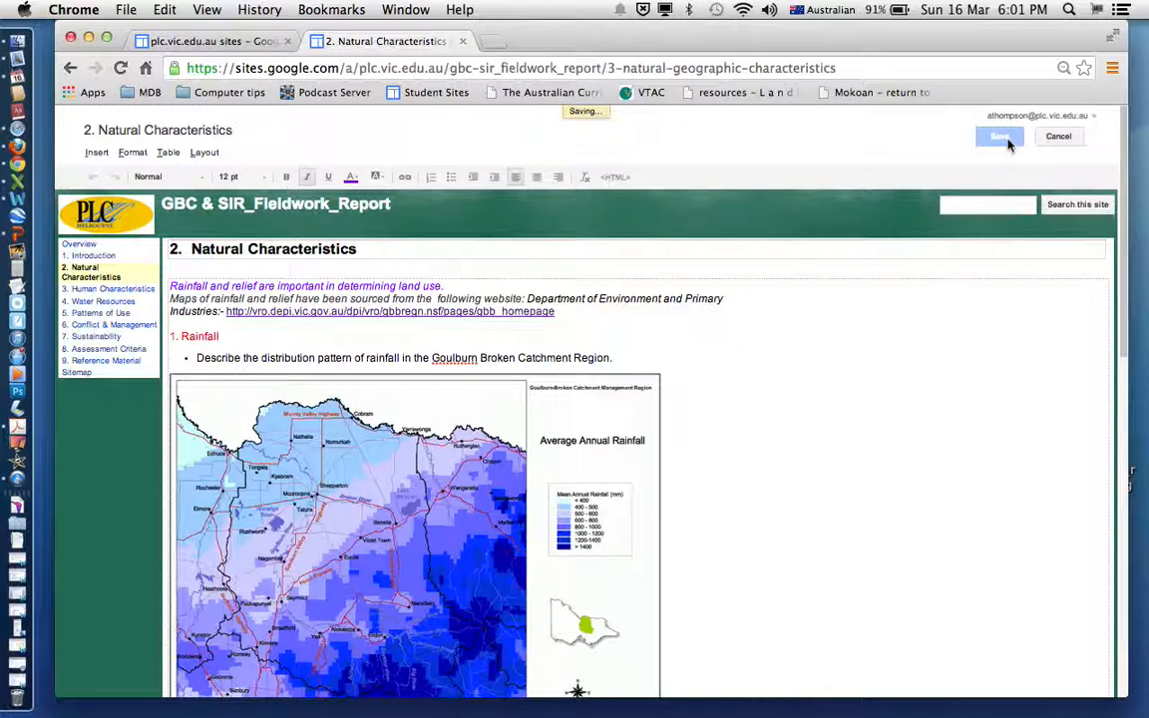